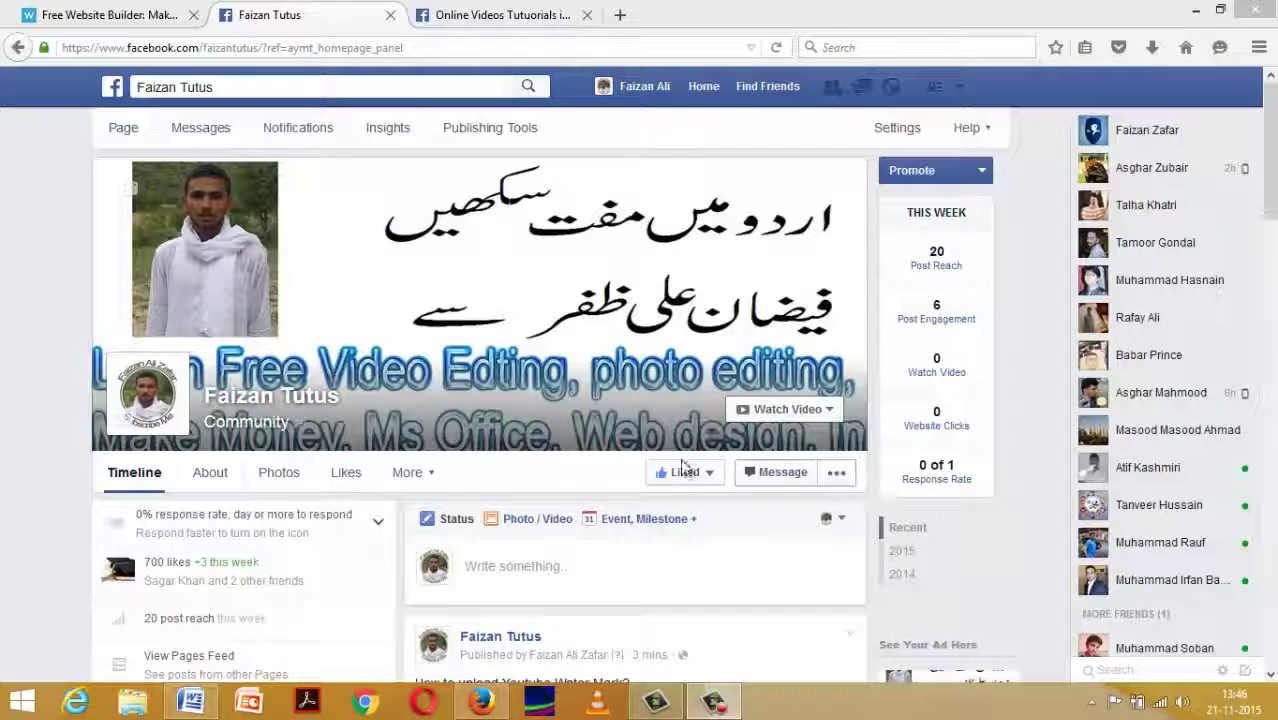
Browse the community page's timeline, then close its tab to reveal the Urdu tutorials group.
mouse_move(676, 472)
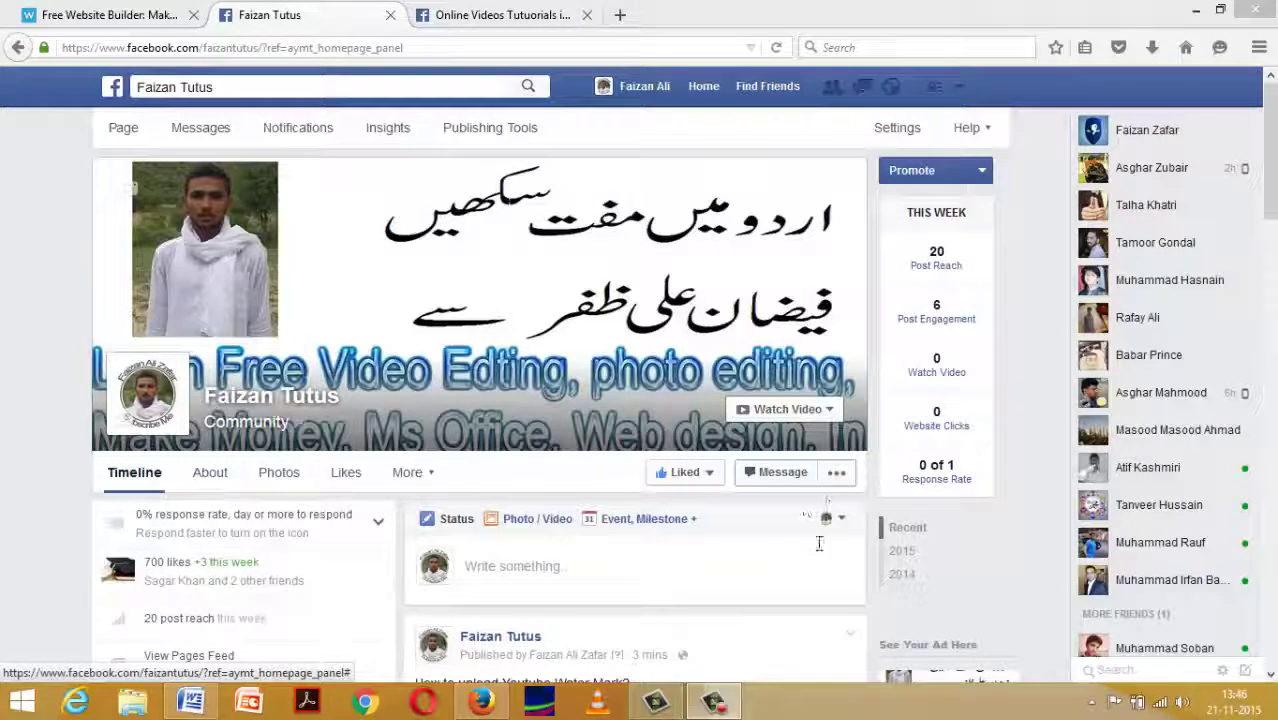
click(756, 546)
scroll(491, 479, down, 3)
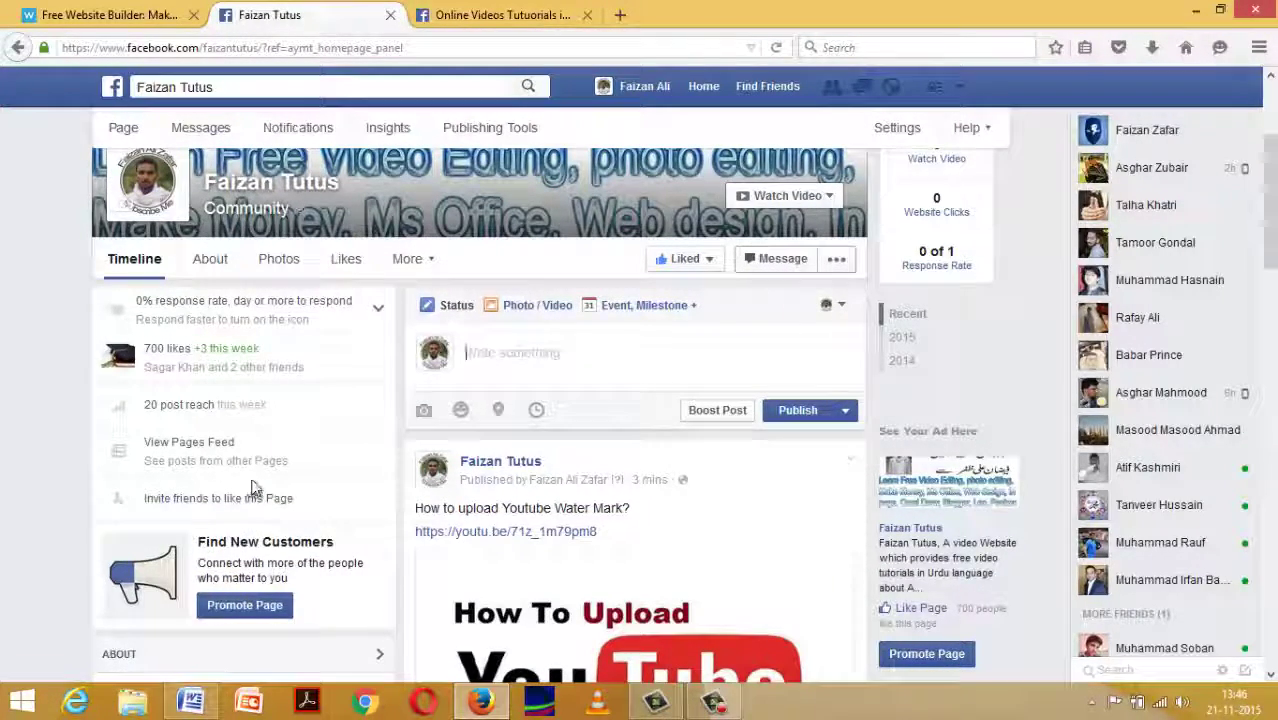
scroll(252, 490, down, 4)
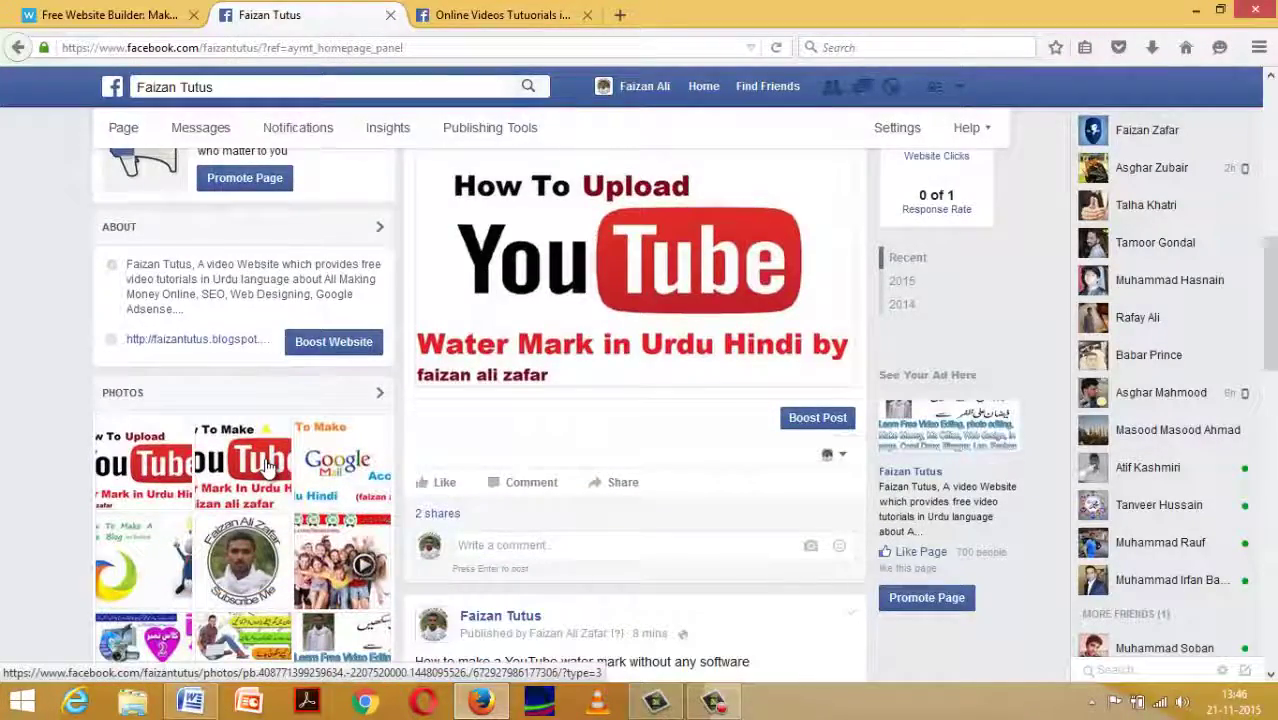
scroll(268, 465, down, 3)
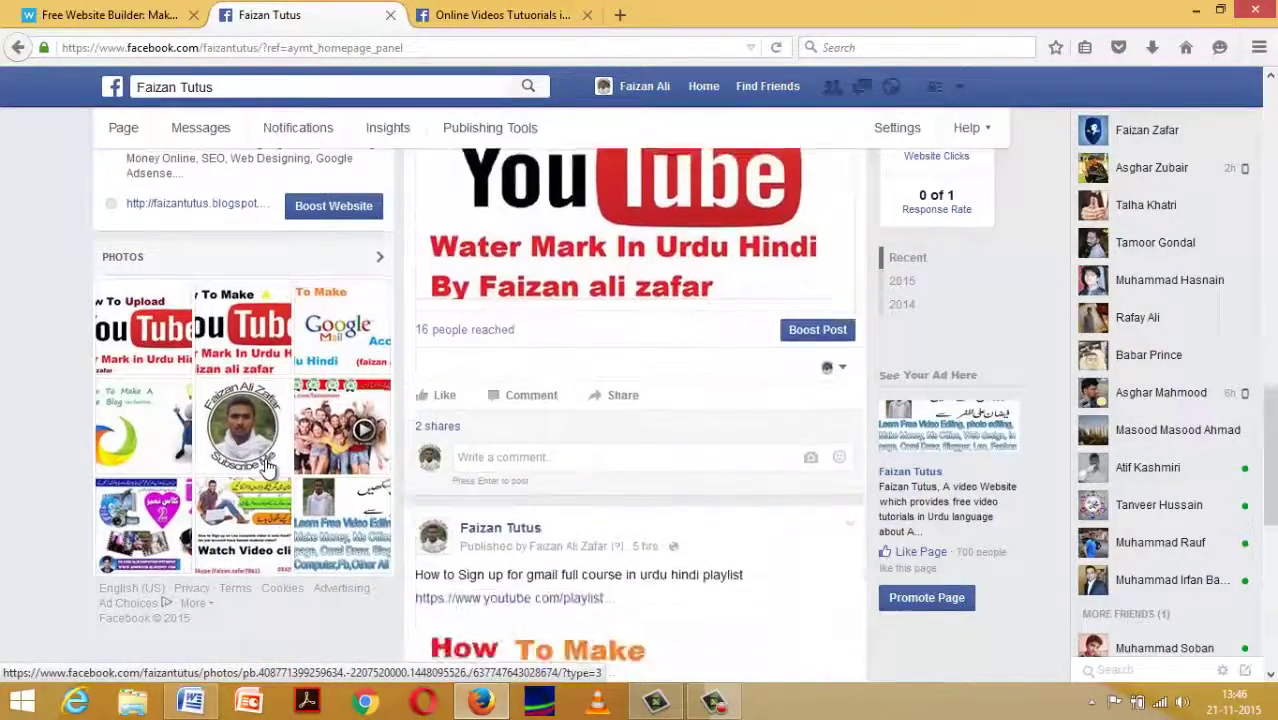
scroll(268, 465, down, 4)
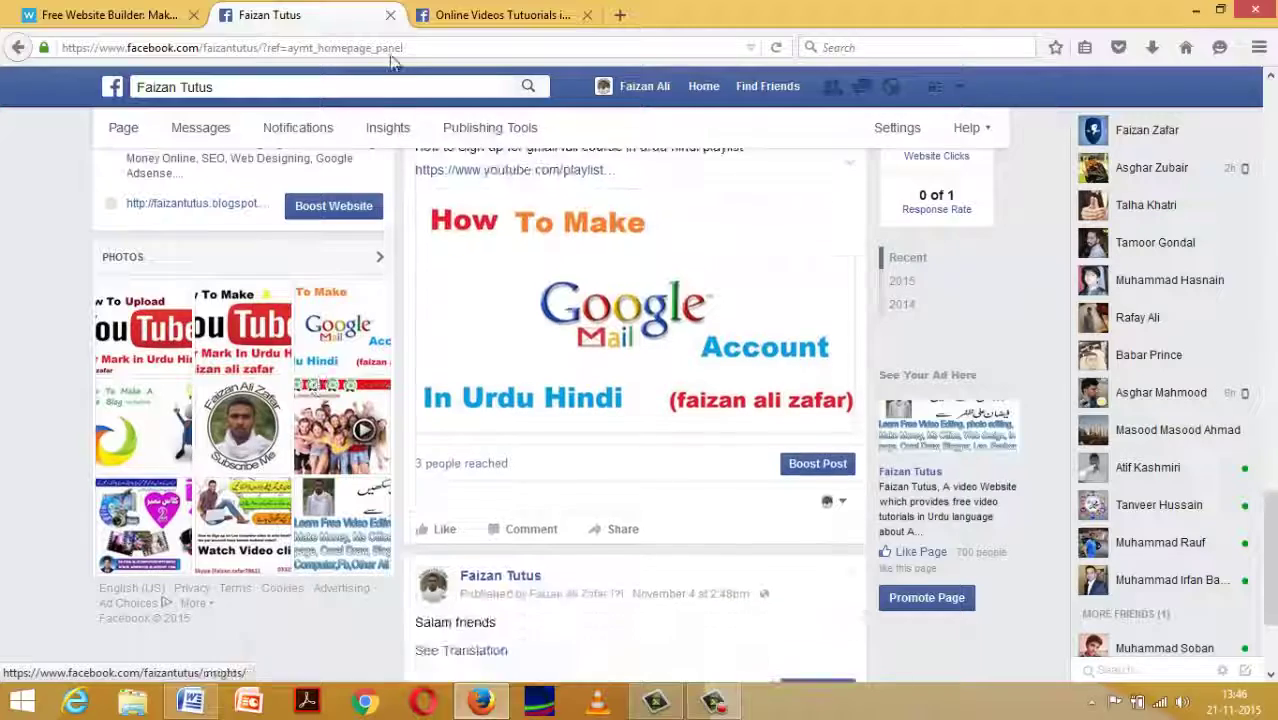
click(390, 15)
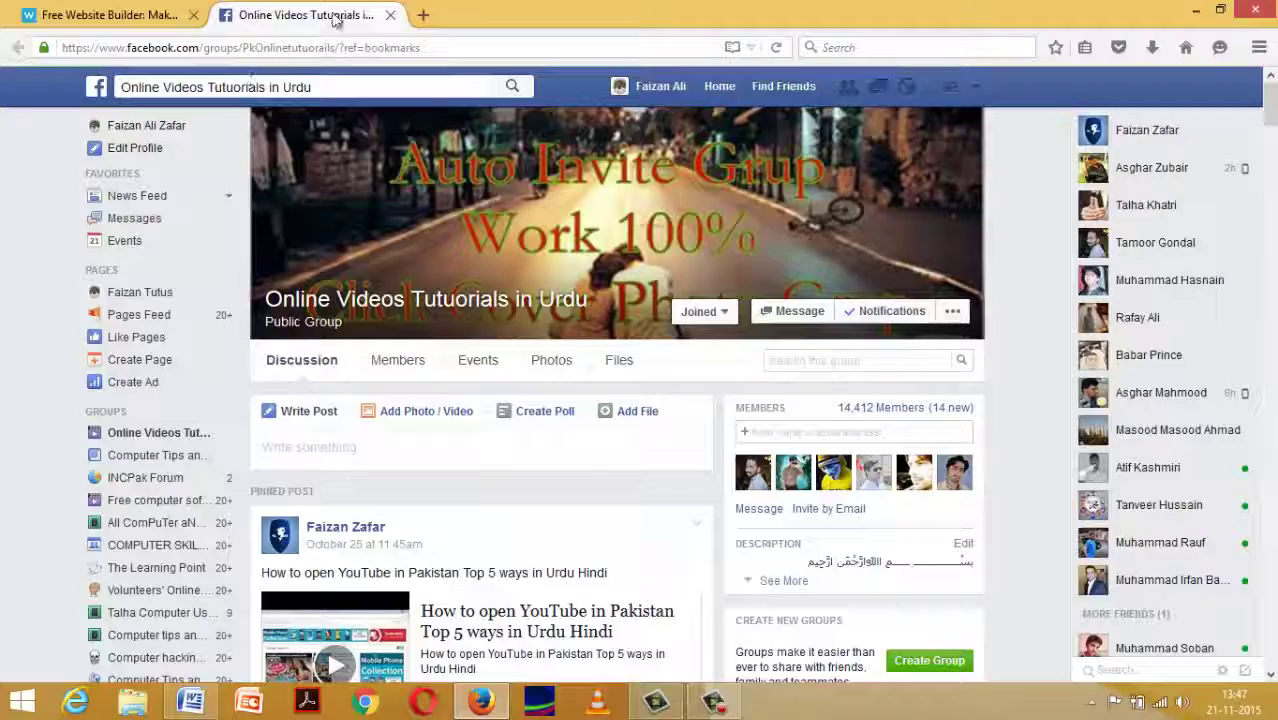
Scroll through the 'Online Videos Tutuorials in Urdu' group's discussion feed to its older posts.
scroll(448, 214, down, 8)
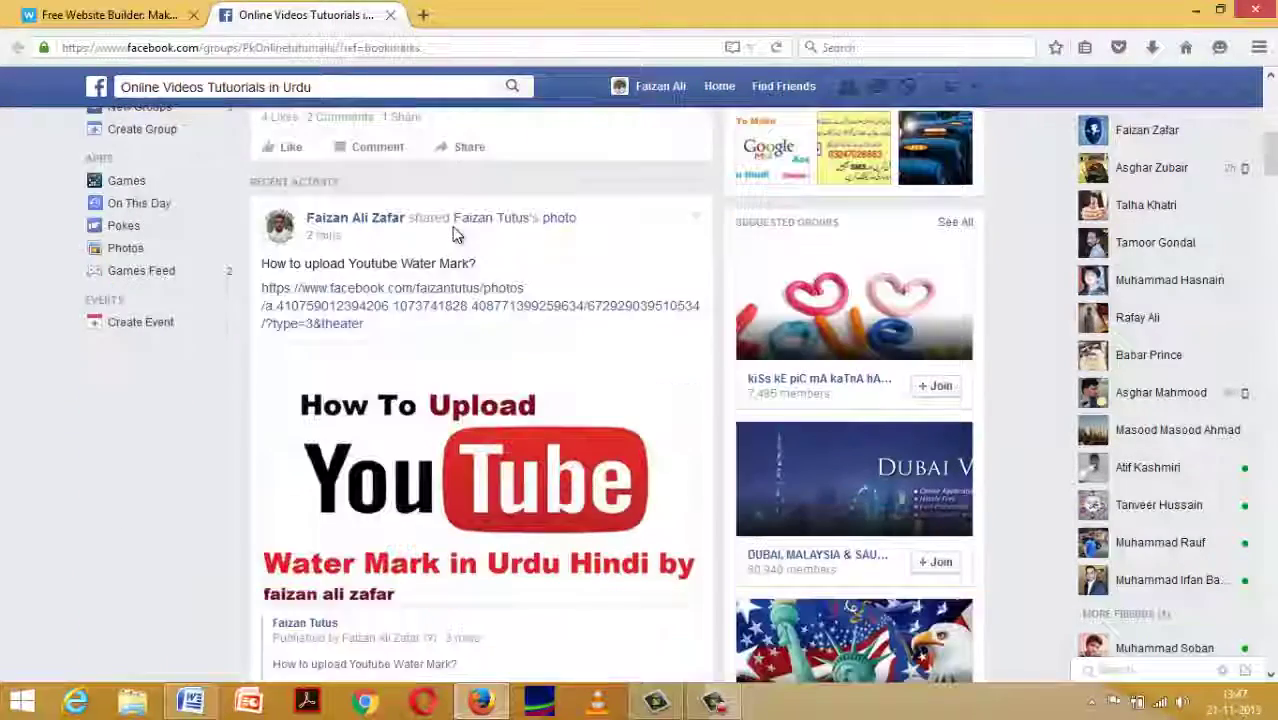
scroll(458, 215, down, 4)
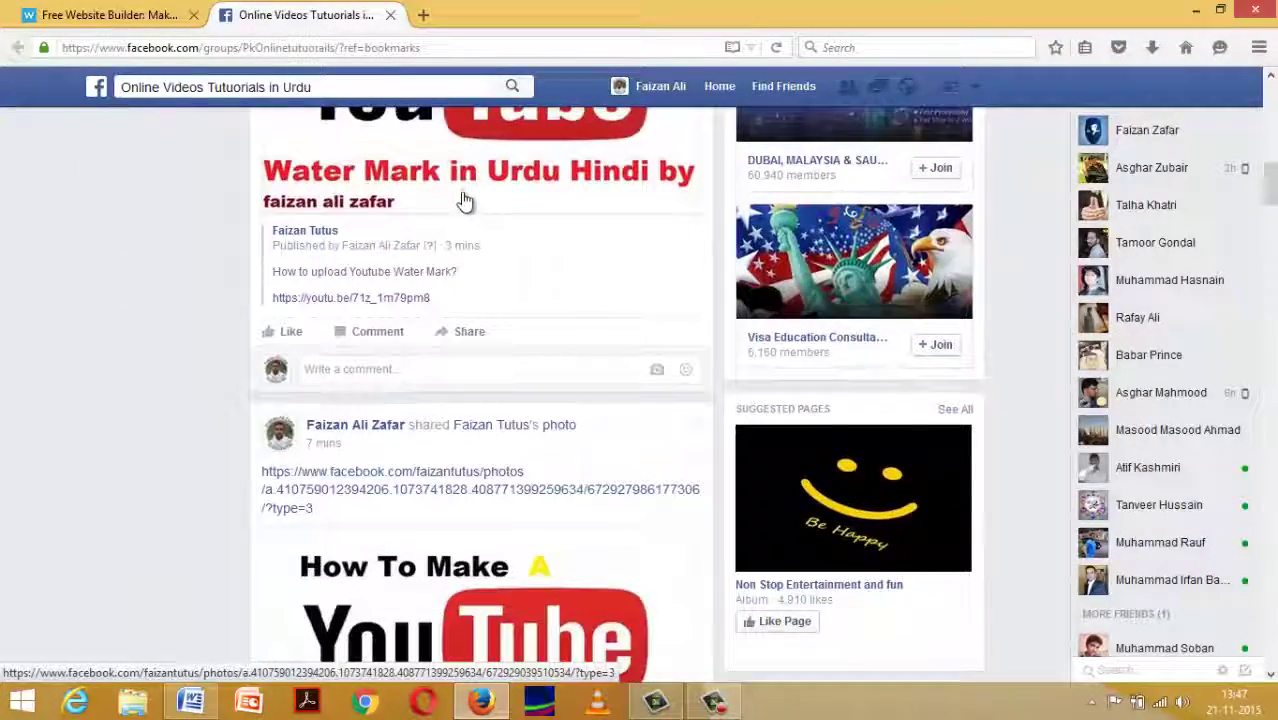
scroll(465, 198, down, 4)
scroll(470, 190, down, 5)
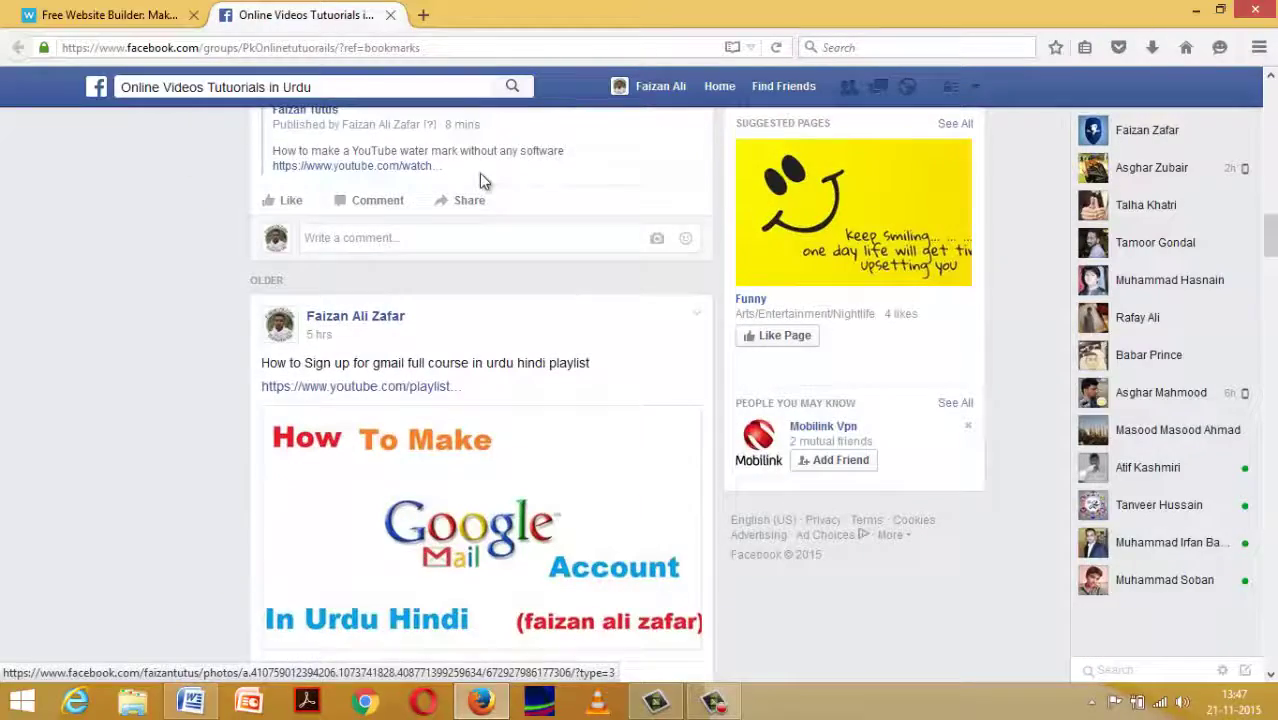
scroll(484, 181, down, 6)
scroll(485, 177, up, 2)
scroll(485, 177, down, 1)
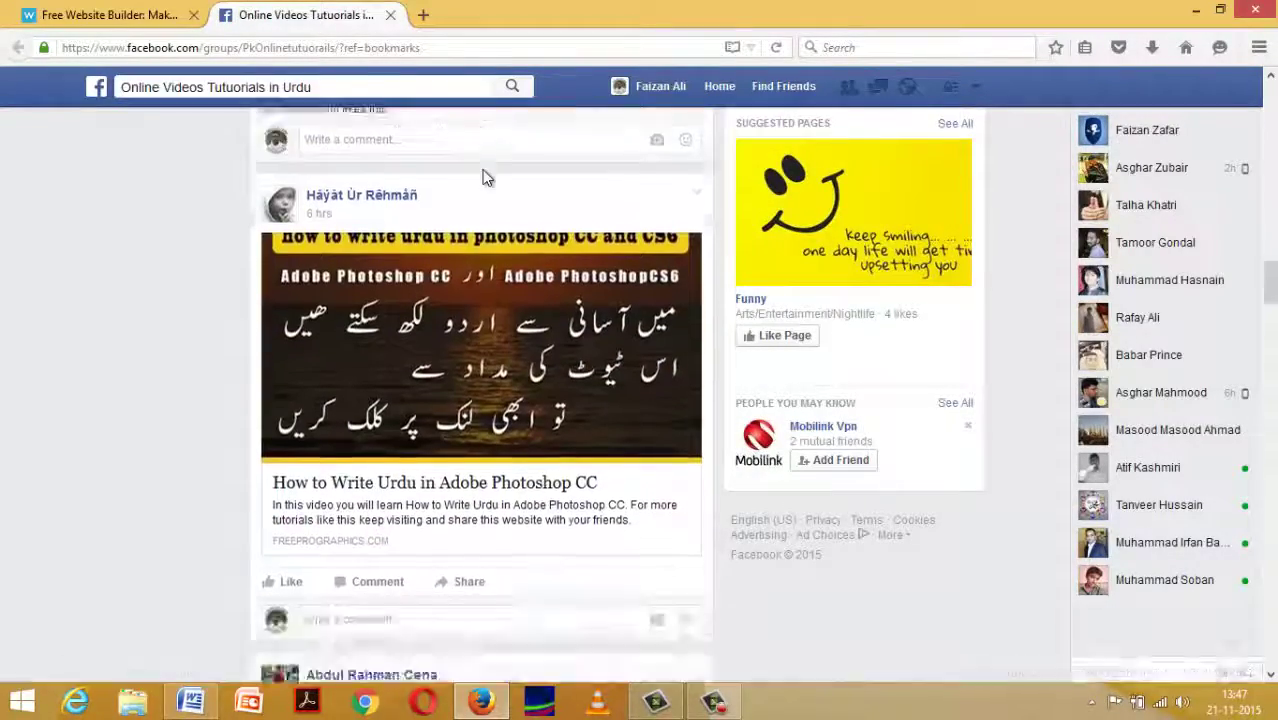
scroll(484, 181, down, 1)
scroll(484, 180, up, 2)
scroll(484, 179, down, 4)
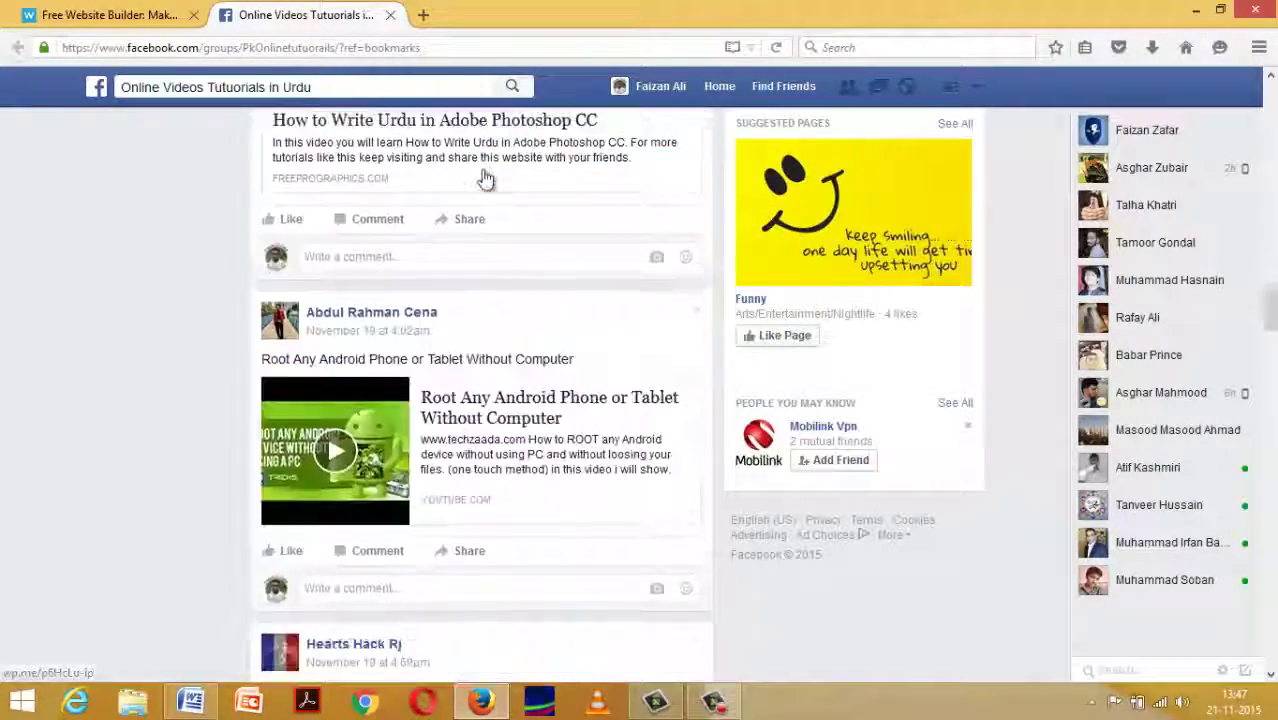
scroll(484, 179, down, 8)
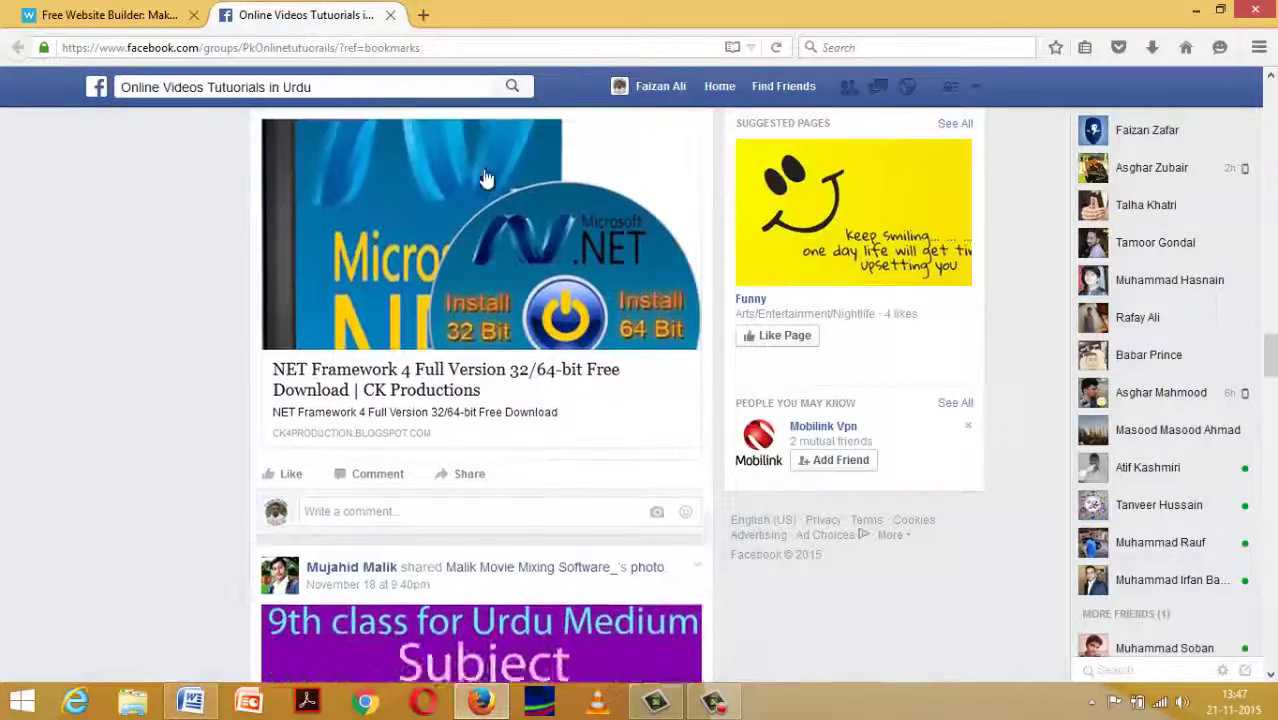
Close the Facebook group tab and start the Sign Up Free flow on webs.com.
click(390, 15)
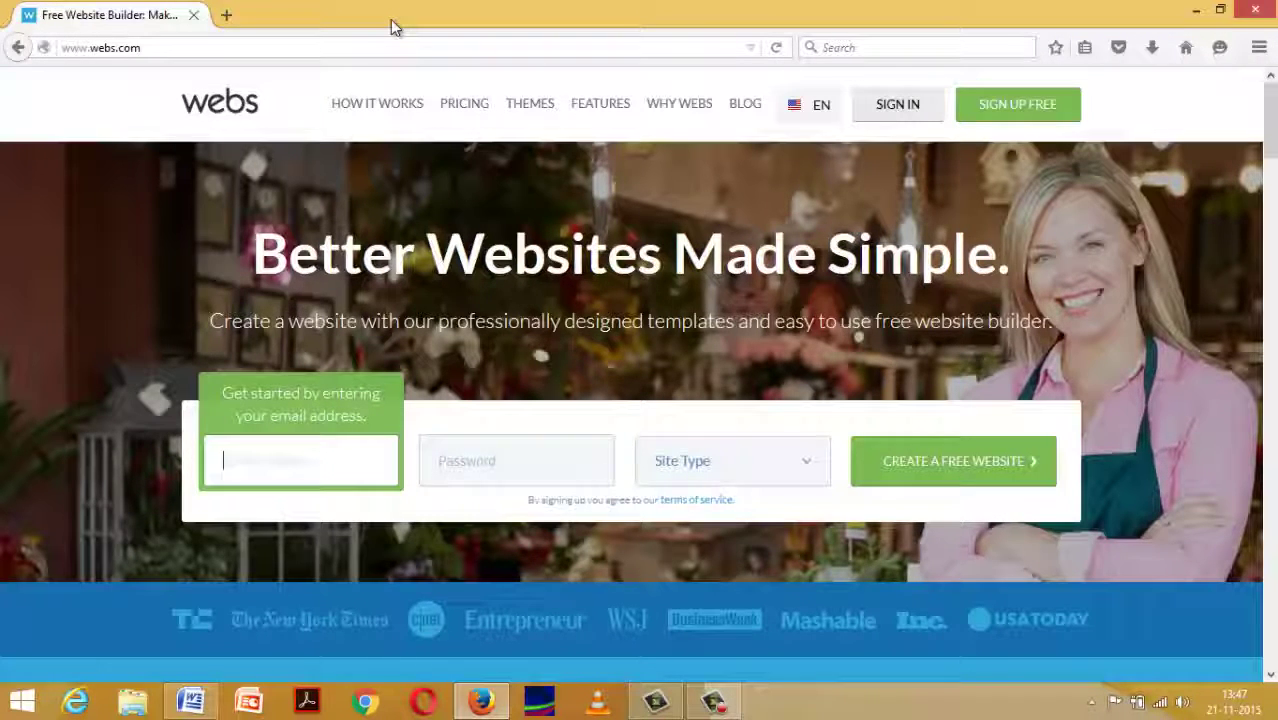
right_click(587, 77)
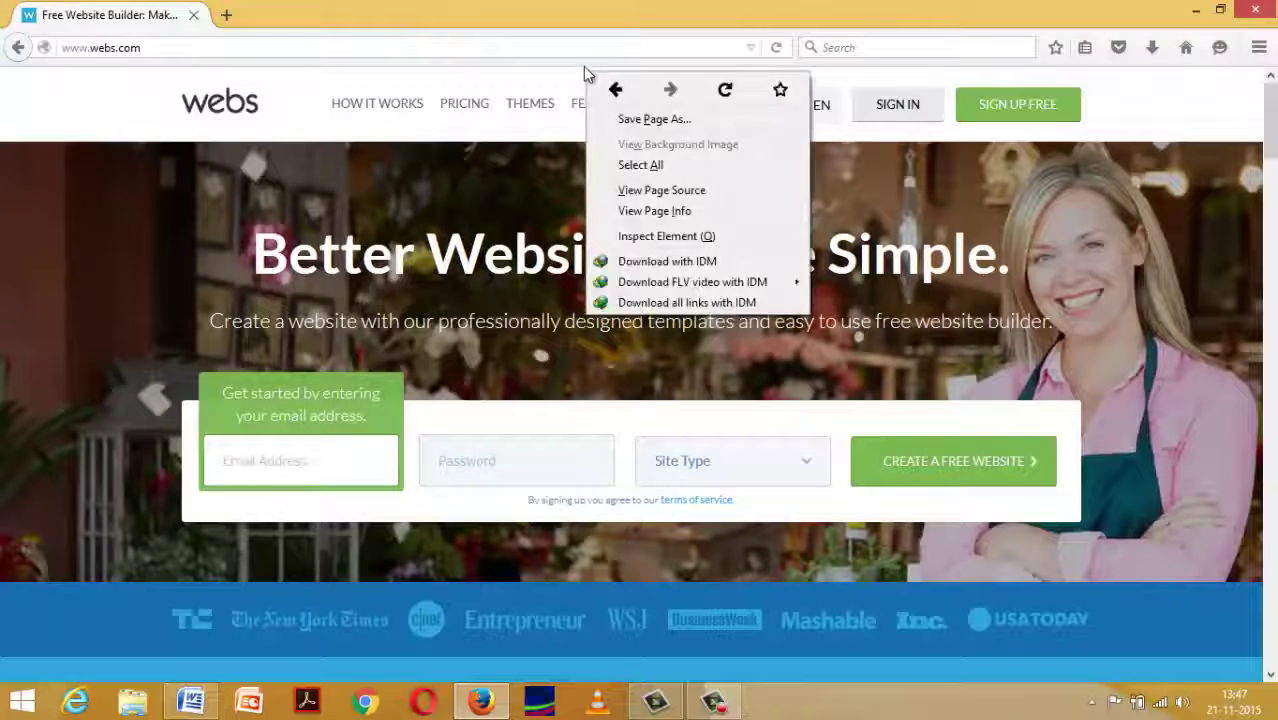
click(621, 5)
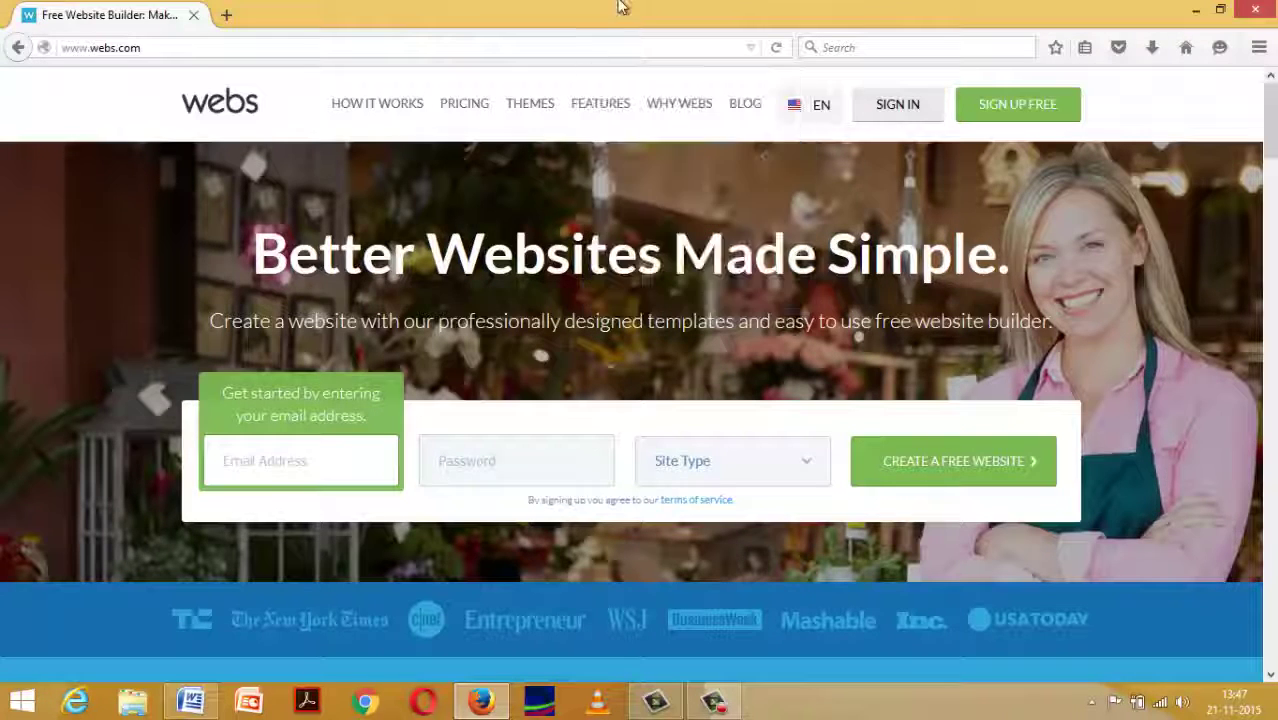
click(1033, 110)
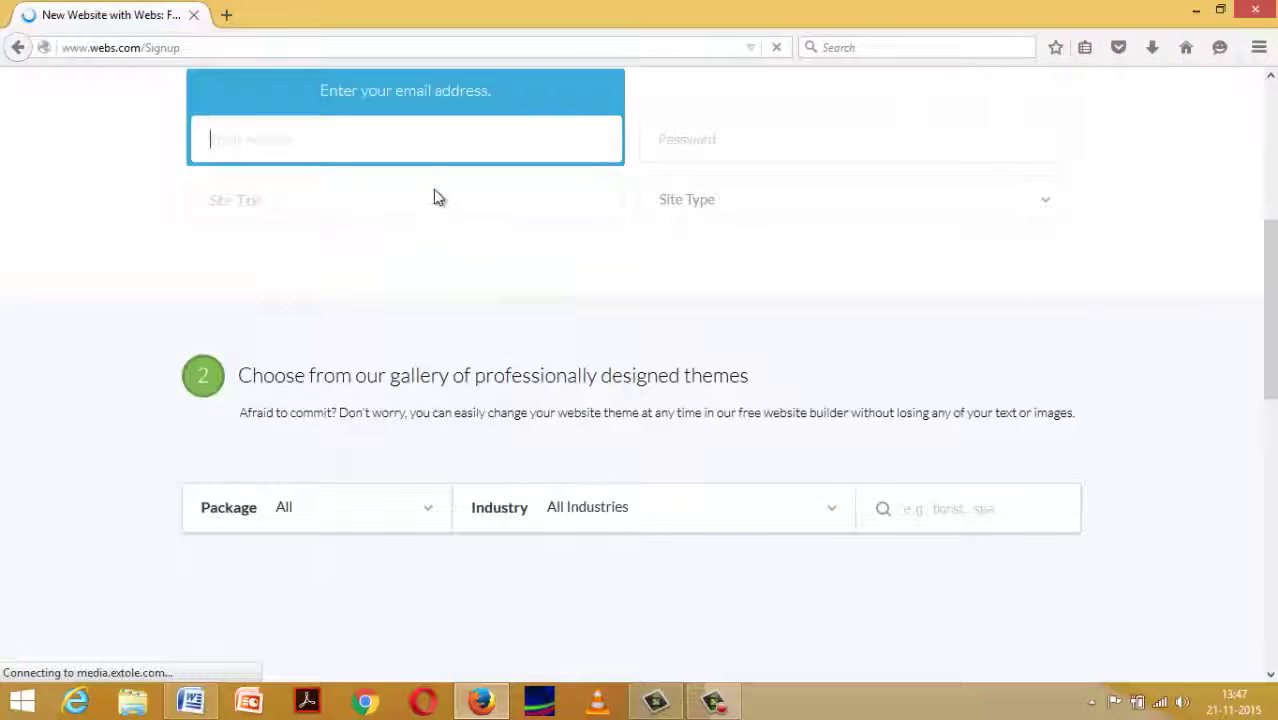
scroll(436, 197, up, 1)
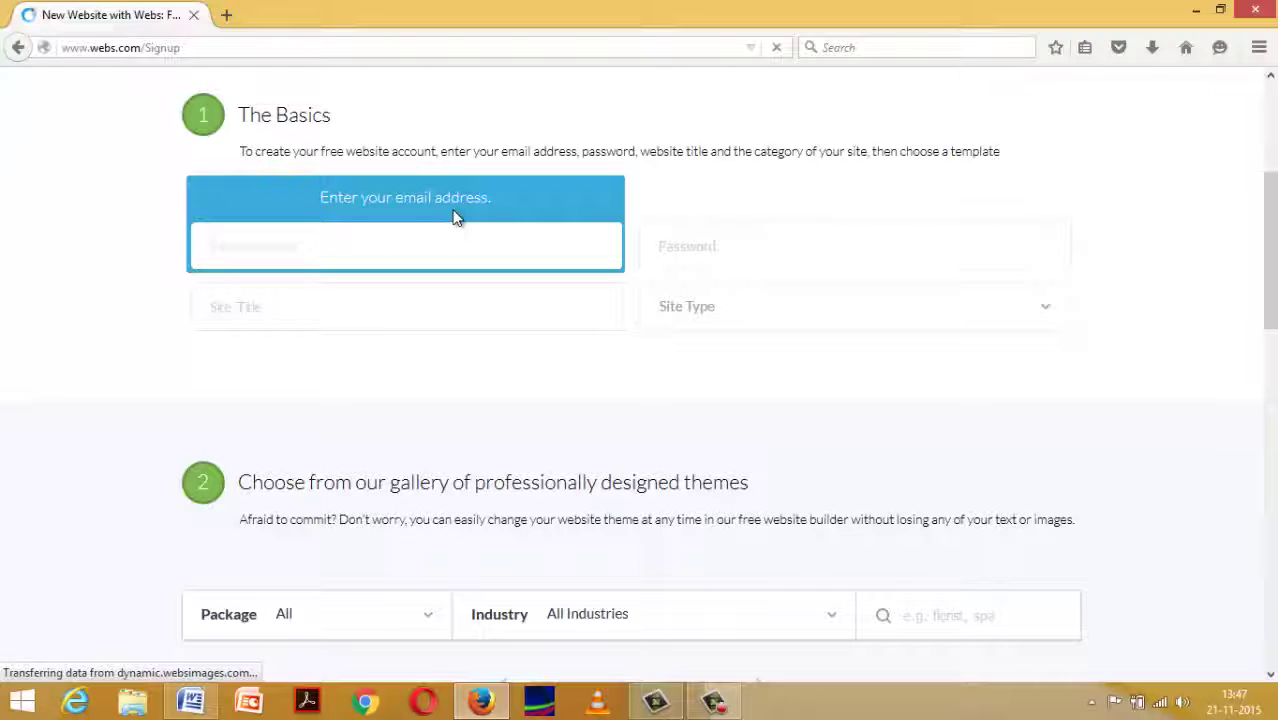
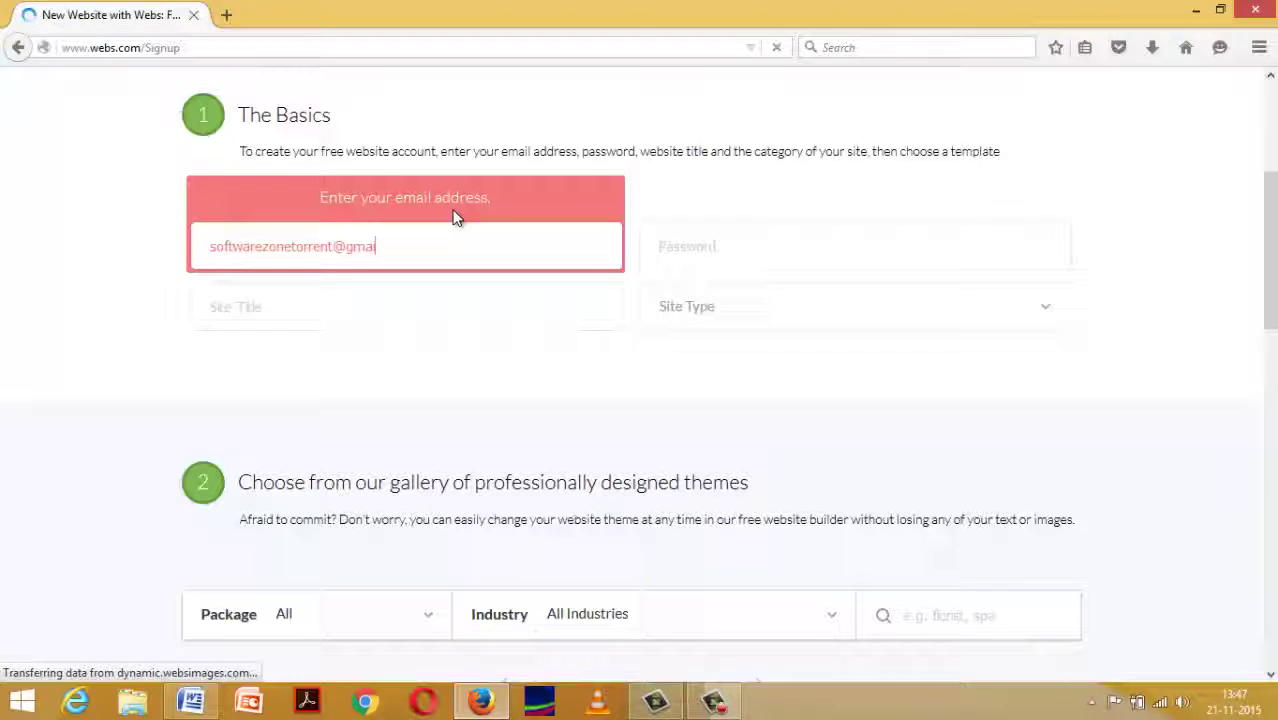
Enter the account e-mail address and password, then move past the site title to Site Type.
key(Tab)
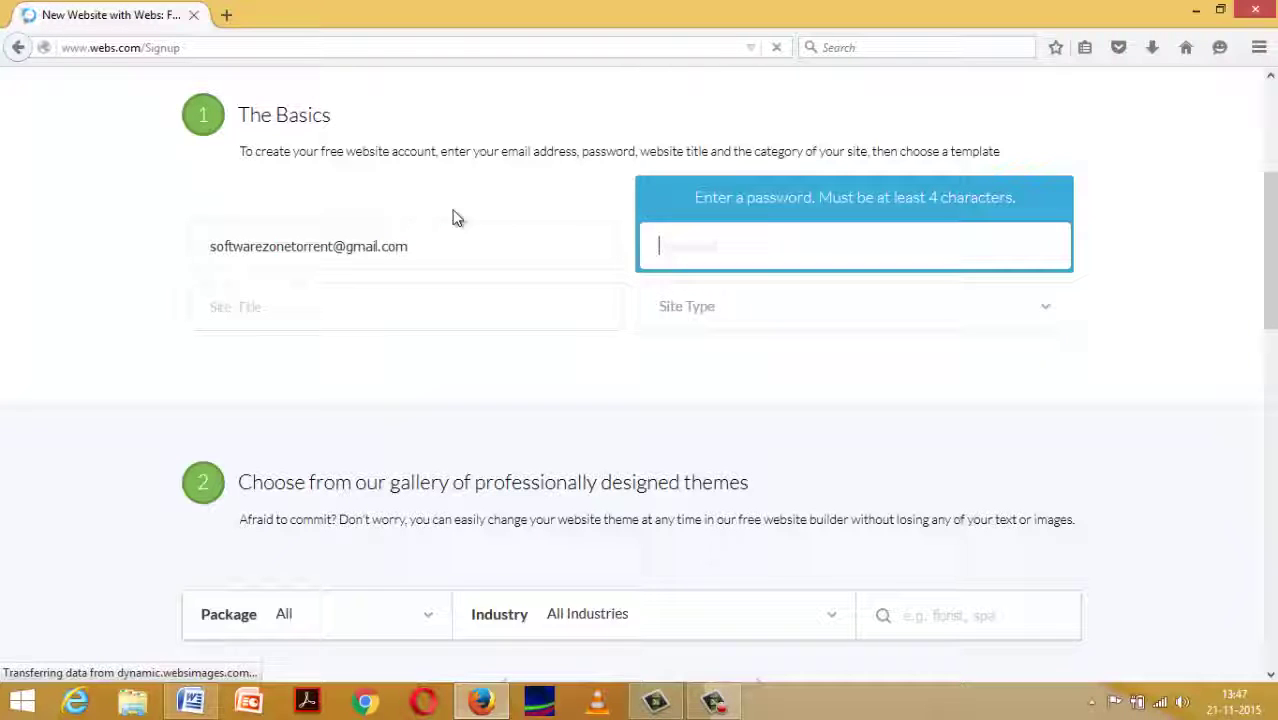
text(•••)
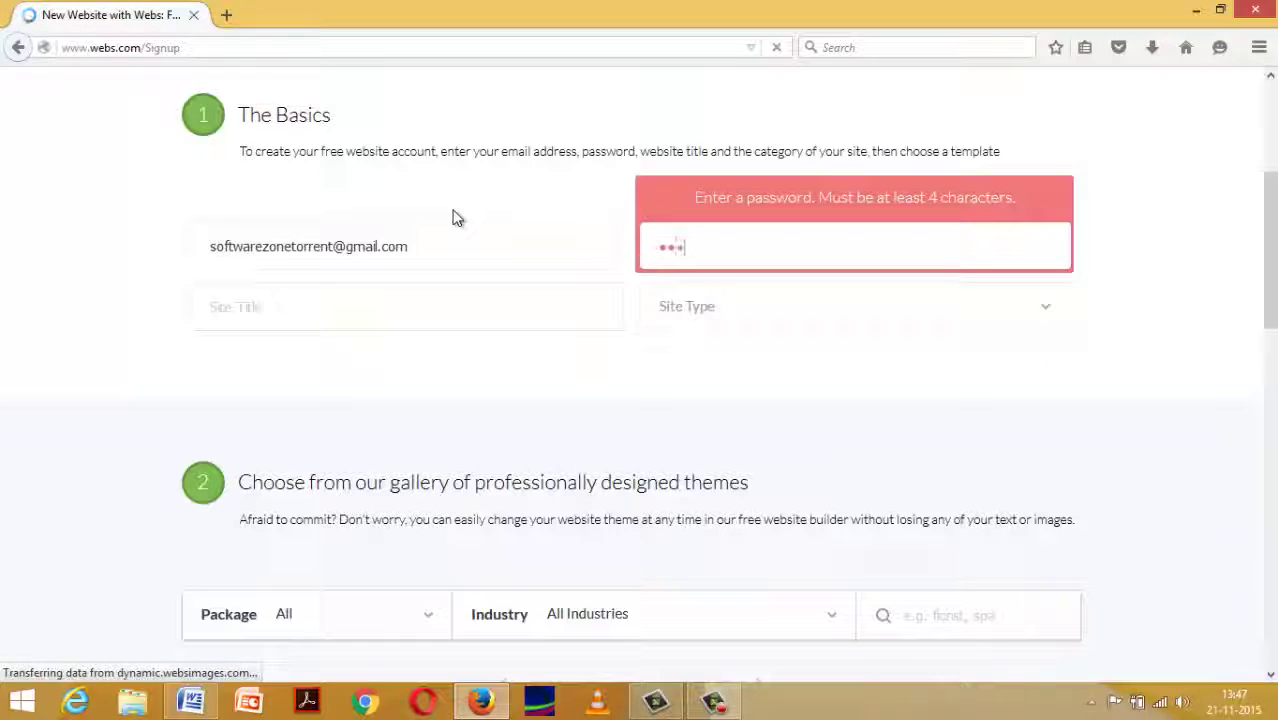
text(••)
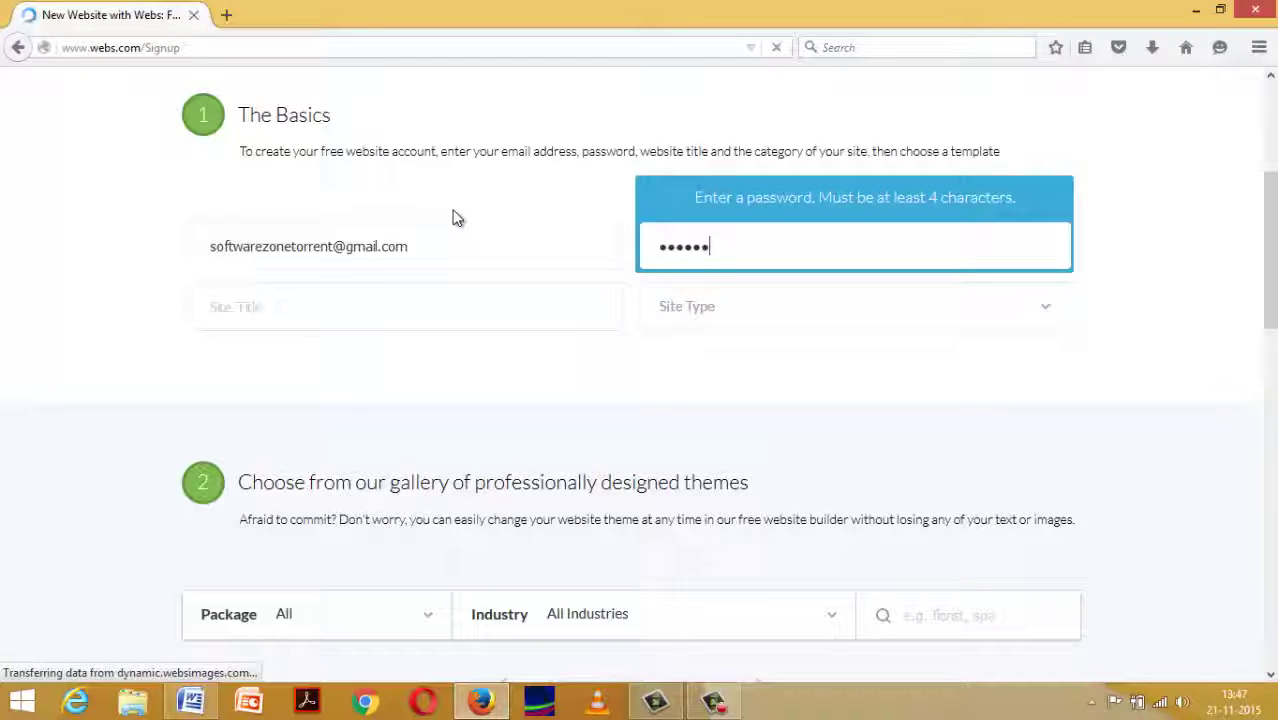
text(•••)
key(Tab)
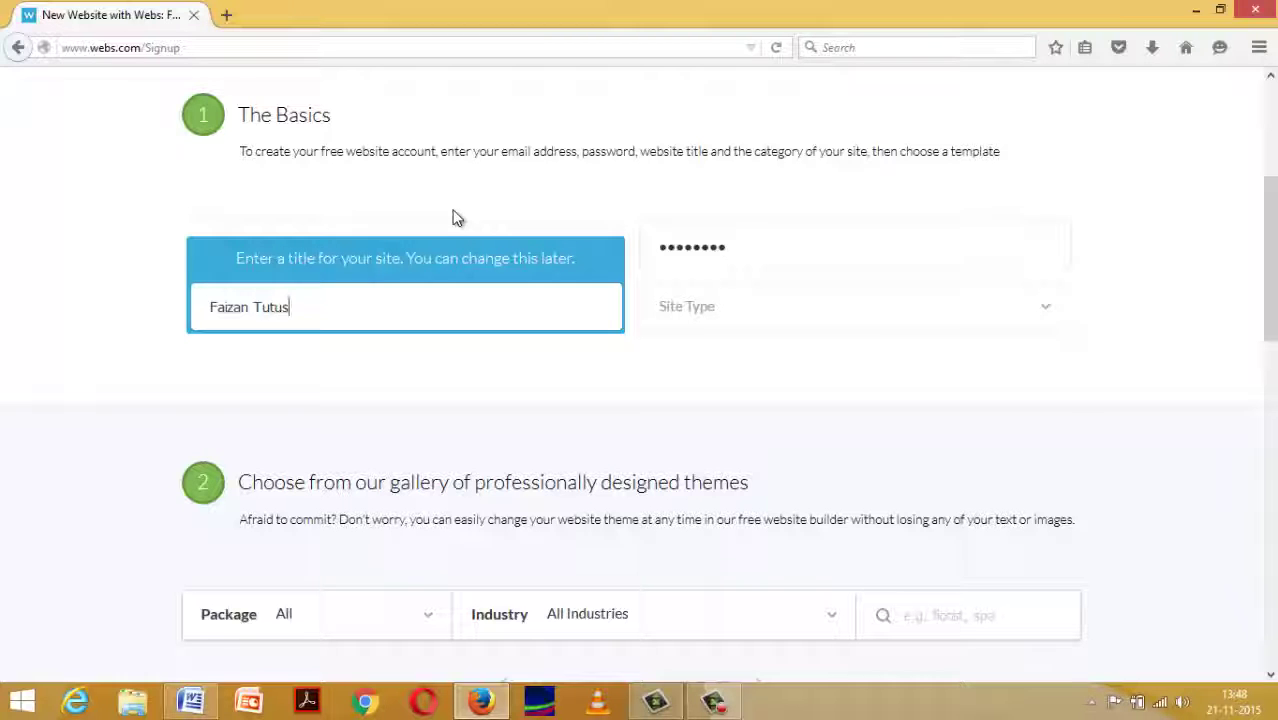
key(Tab)
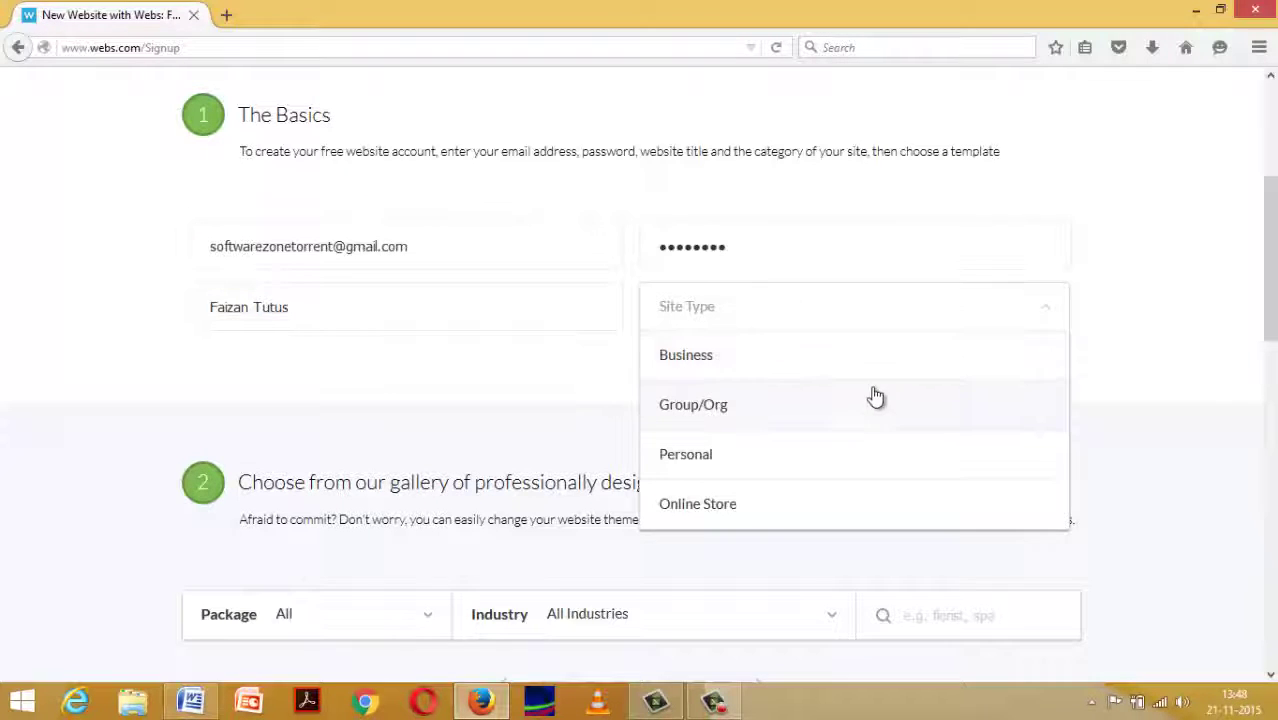
Set the site type to Personal and limit the theme gallery to Free themes.
scroll(876, 397, down, 3)
scroll(850, 383, up, 5)
scroll(779, 442, down, 1)
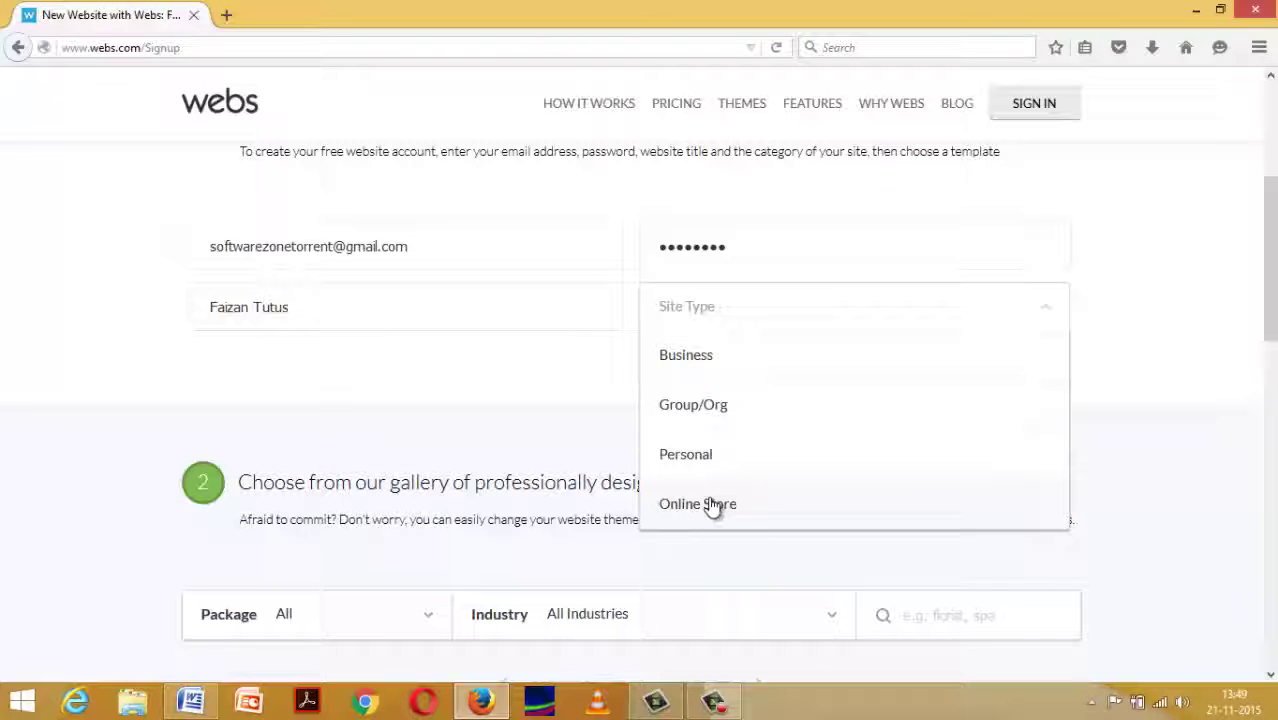
click(714, 465)
scroll(702, 460, down, 1)
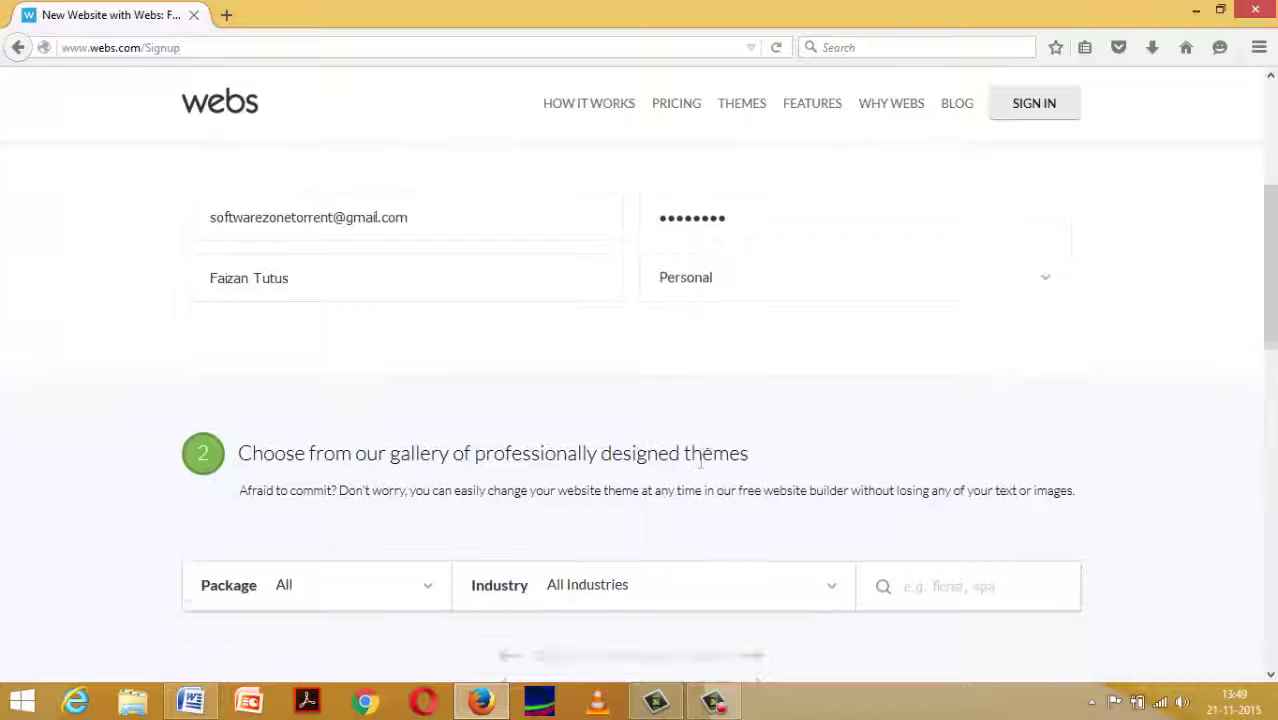
scroll(701, 462, down, 4)
scroll(593, 405, up, 3)
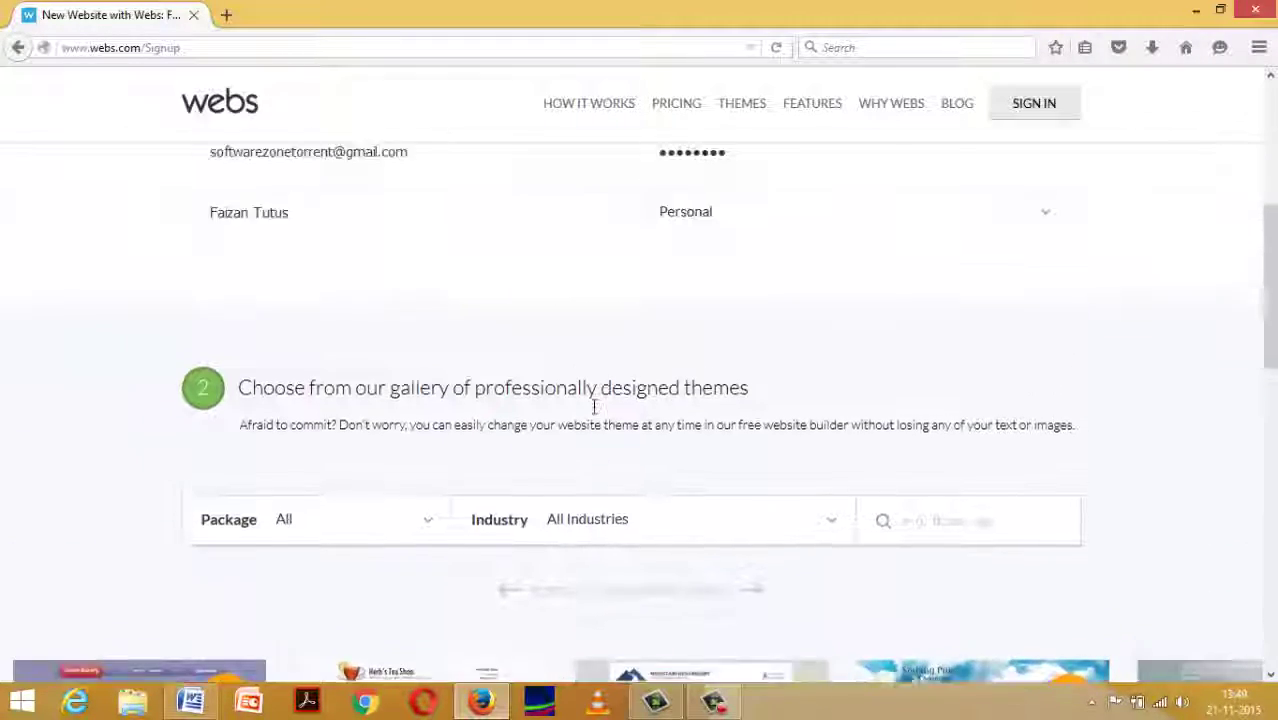
click(394, 500)
scroll(396, 440, down, 1)
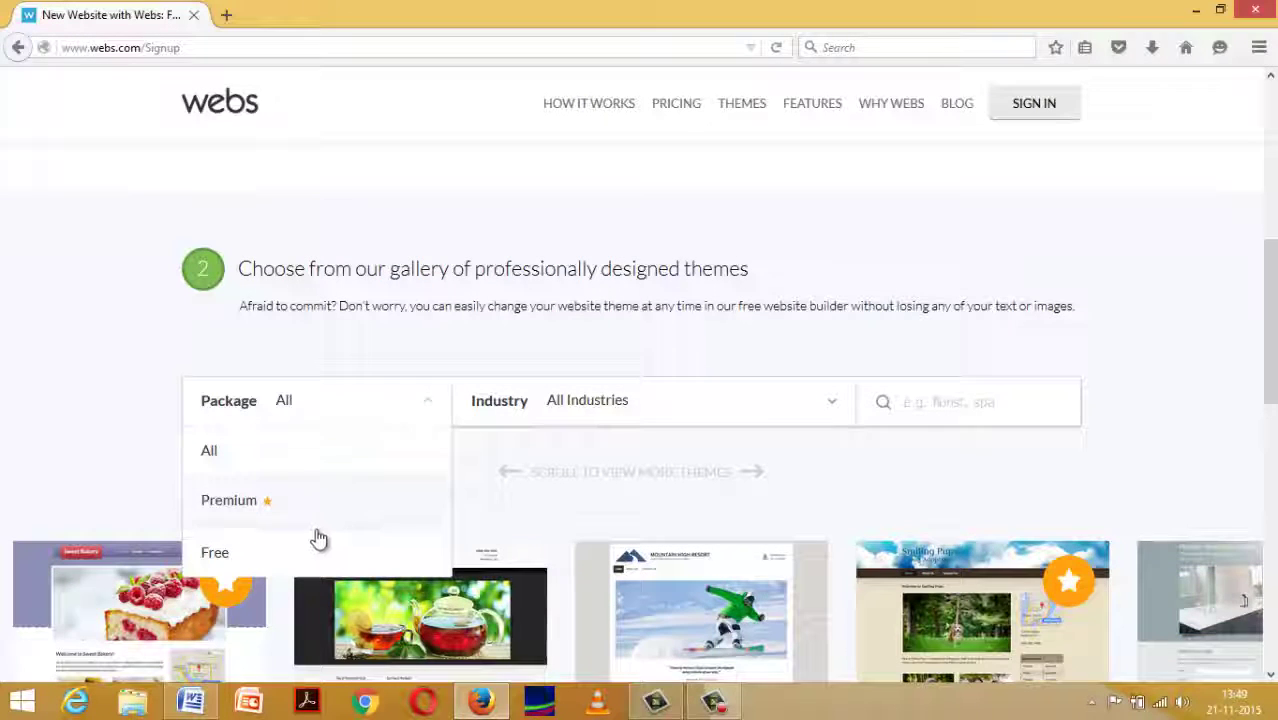
click(305, 558)
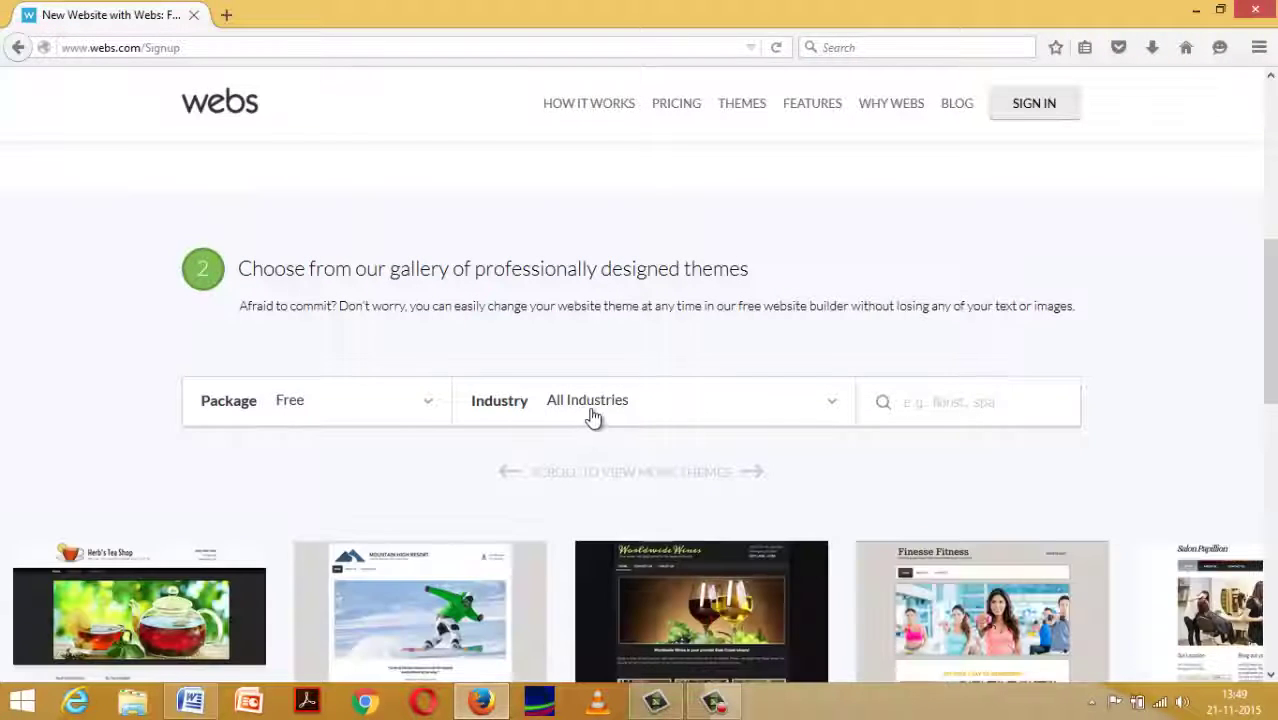
Filter themes by Education & Child Care, then switch the industry to Information & Technology.
click(593, 418)
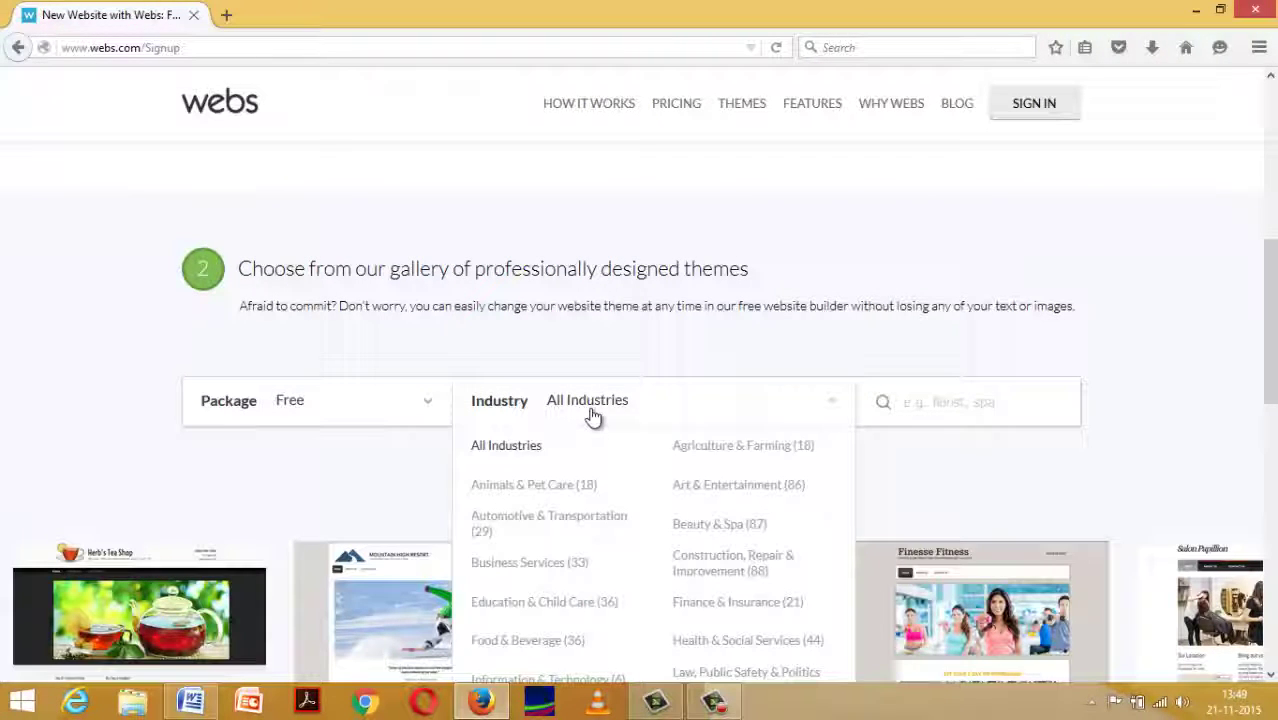
scroll(593, 418, down, 4)
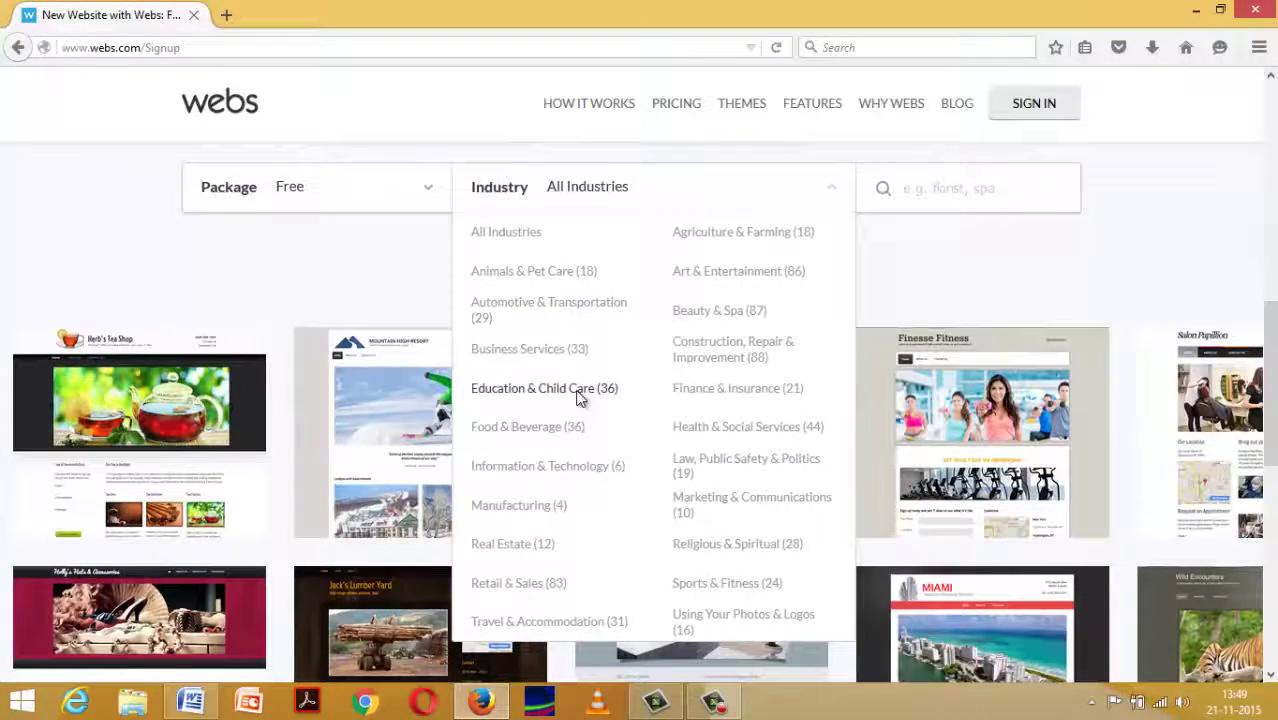
click(578, 398)
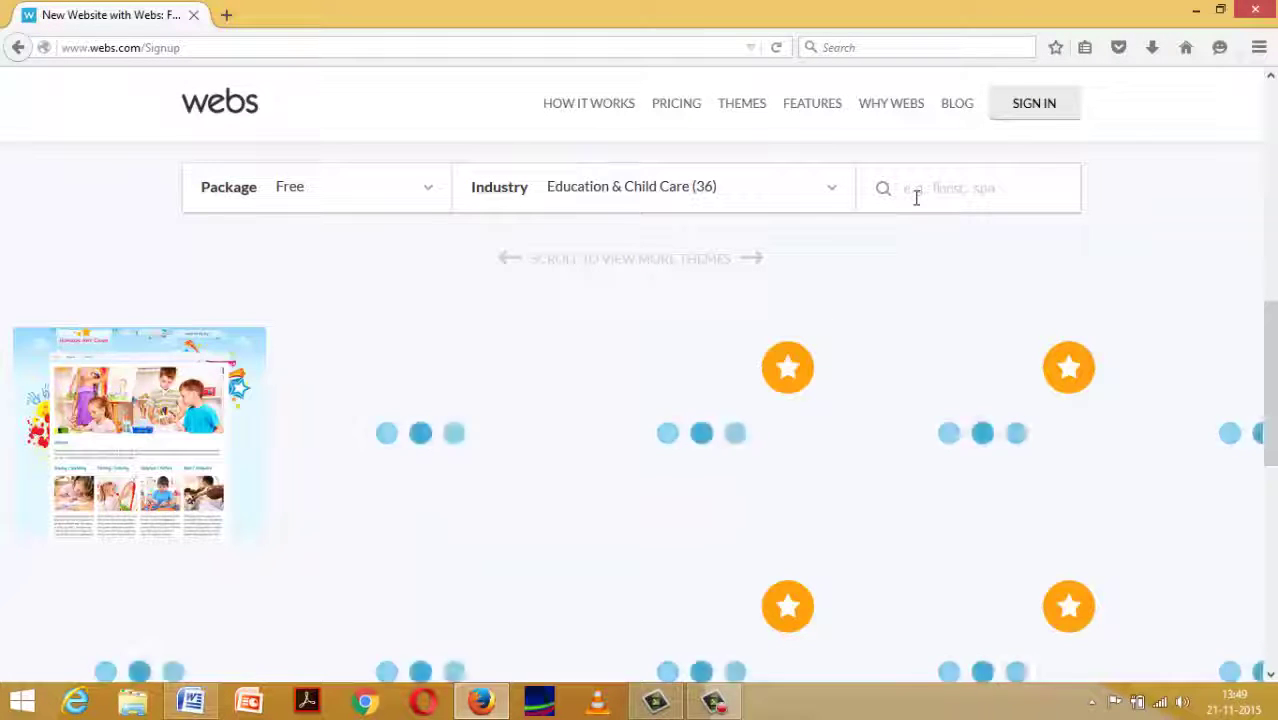
click(795, 191)
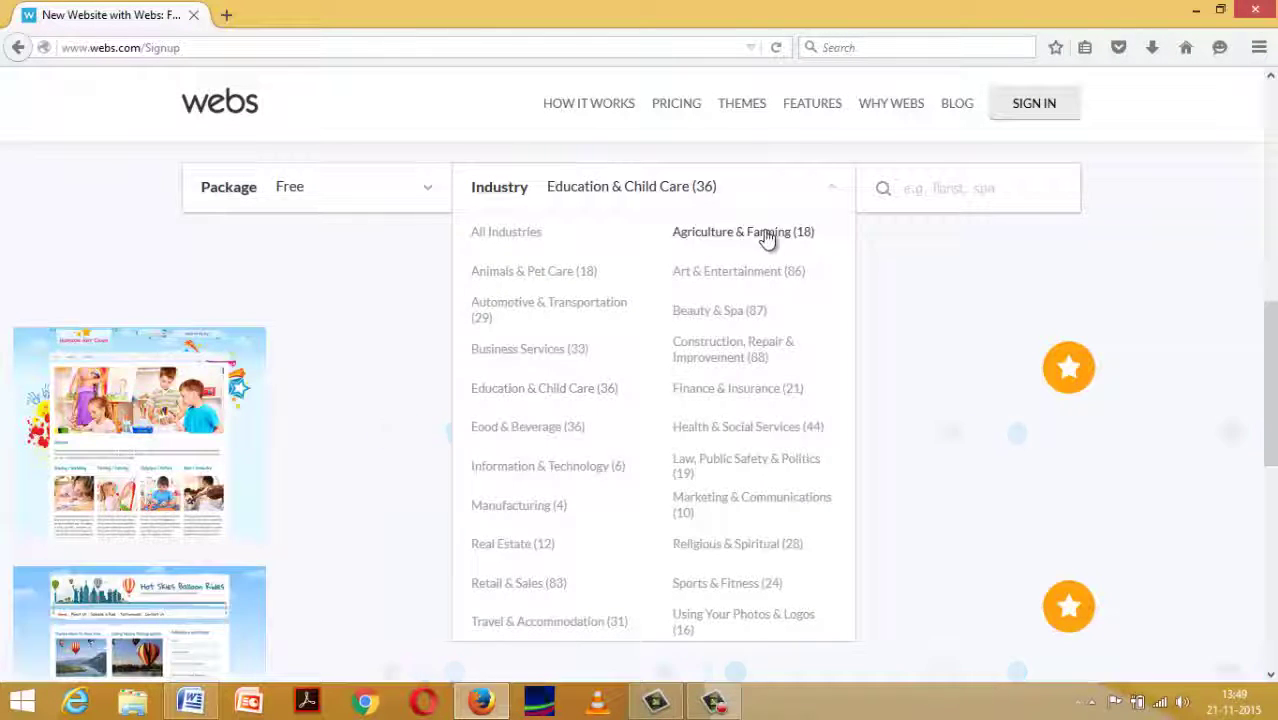
scroll(651, 425, down, 2)
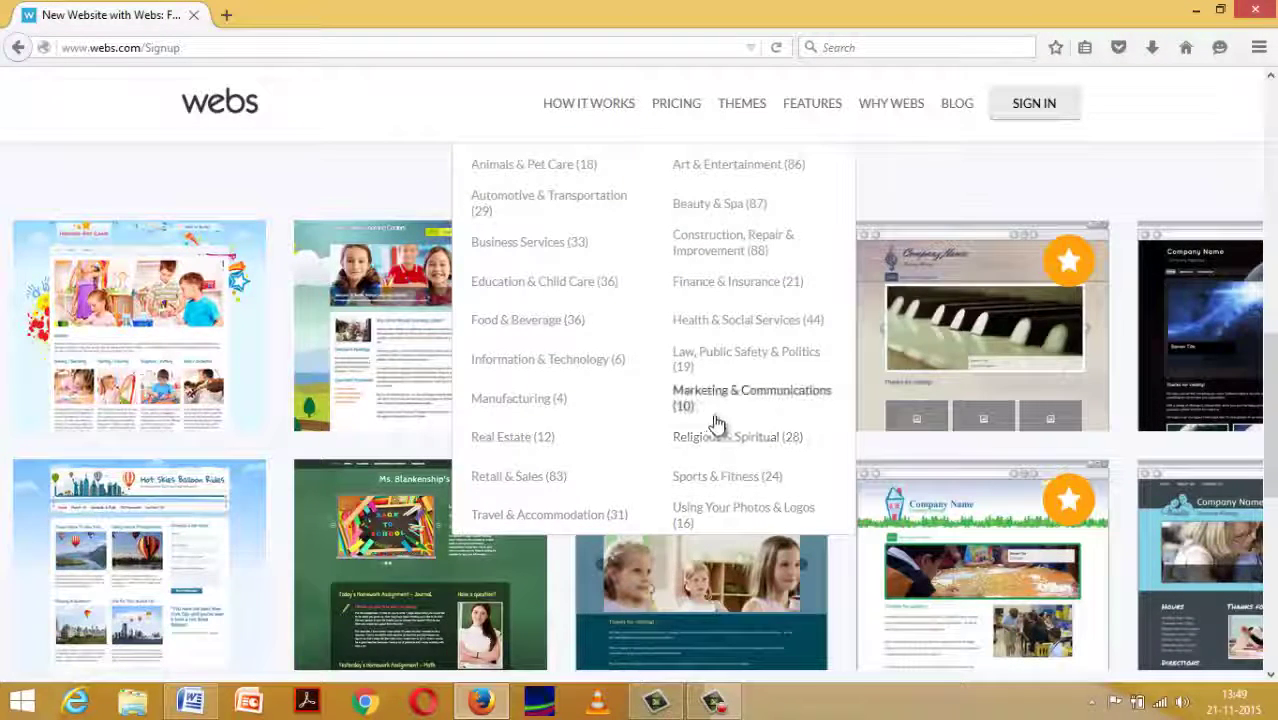
scroll(716, 424, up, 4)
scroll(716, 424, down, 2)
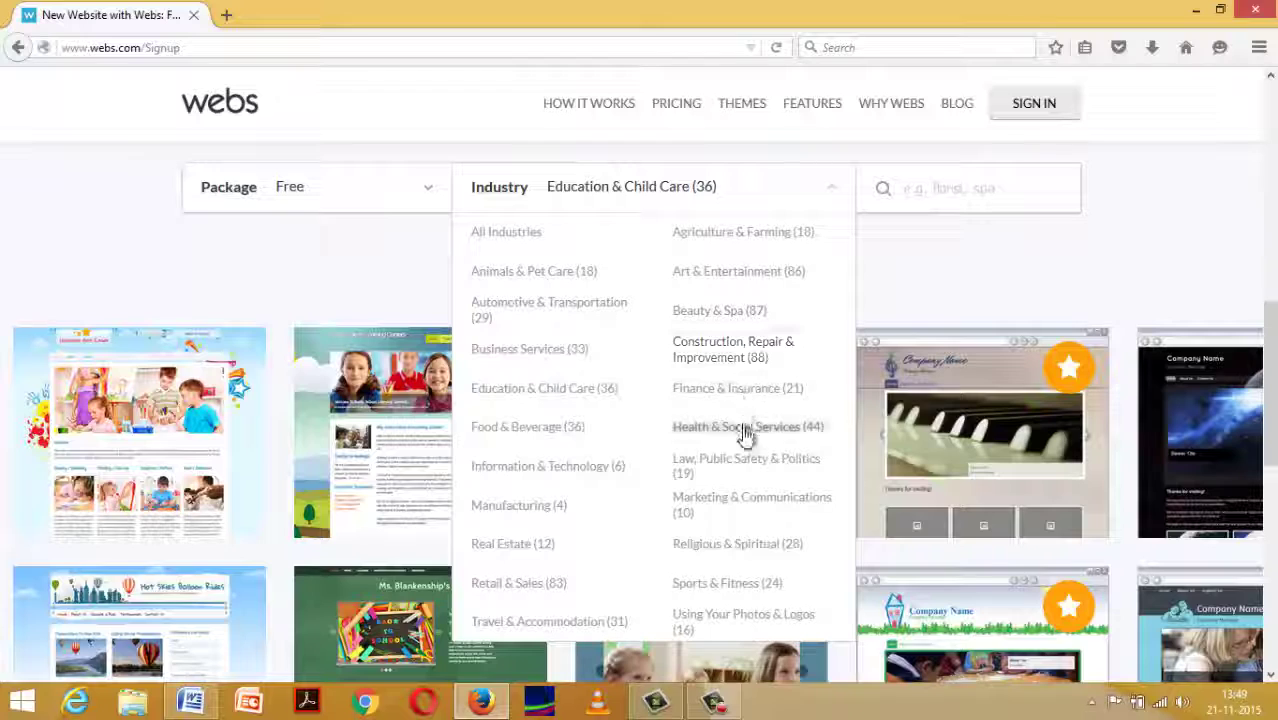
click(567, 472)
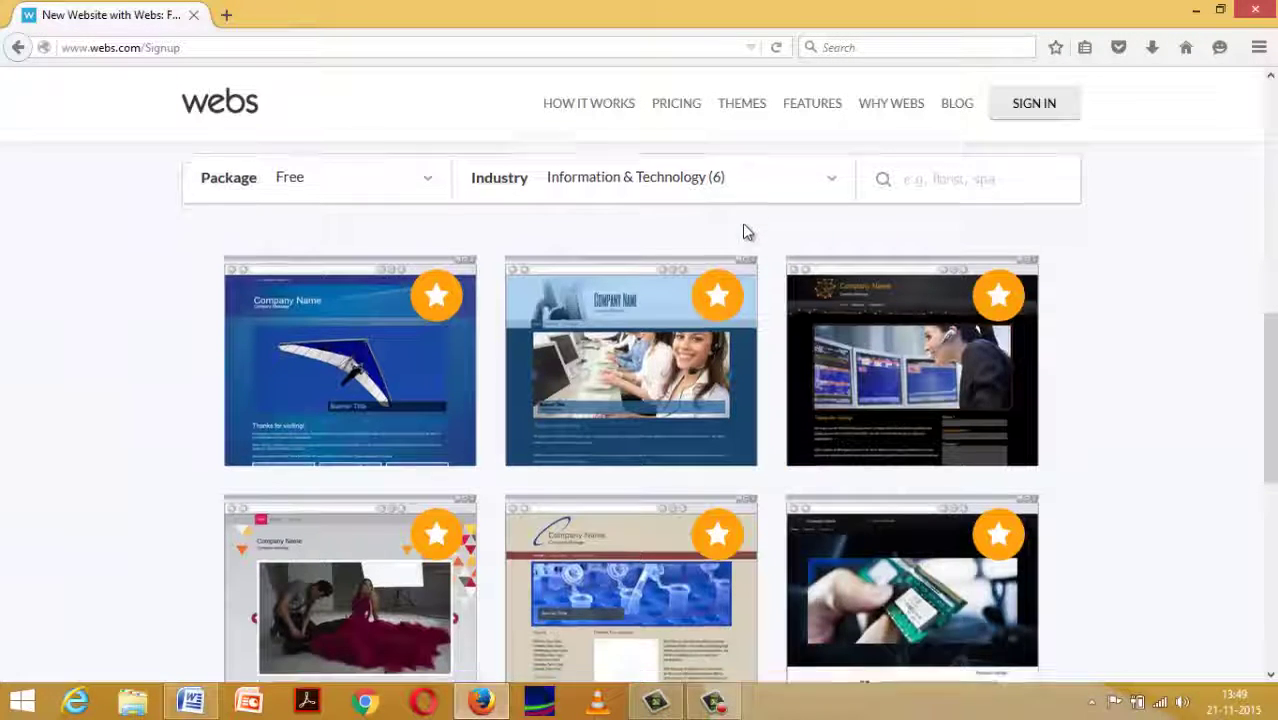
Pick the Shades card among the six Information & Technology templates.
scroll(743, 229, down, 3)
scroll(744, 228, up, 3)
scroll(752, 270, down, 1)
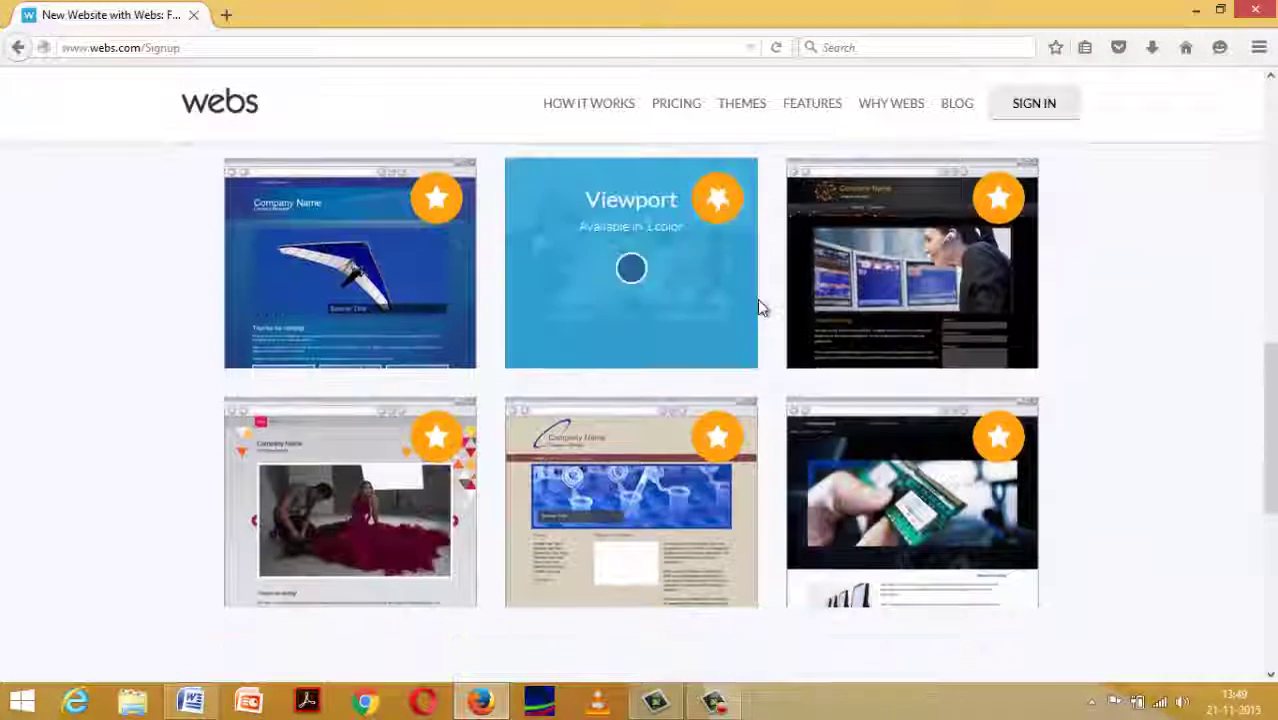
scroll(694, 282, up, 3)
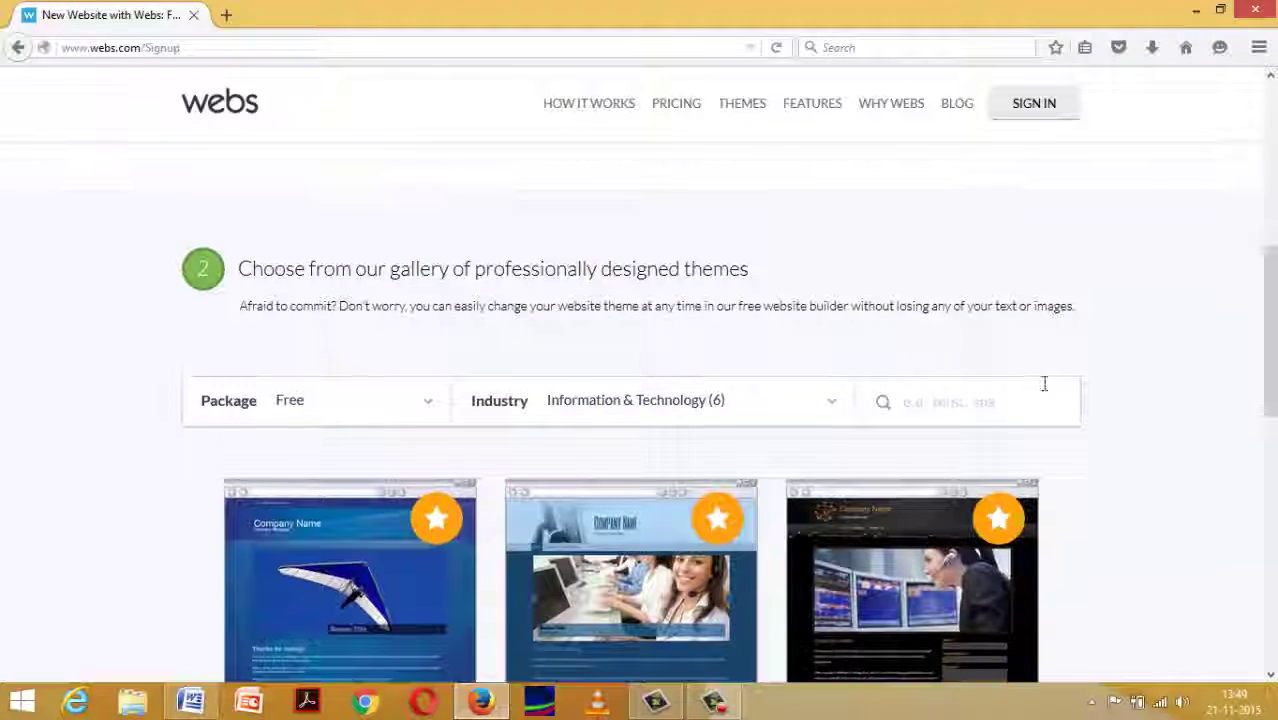
scroll(384, 436, down, 3)
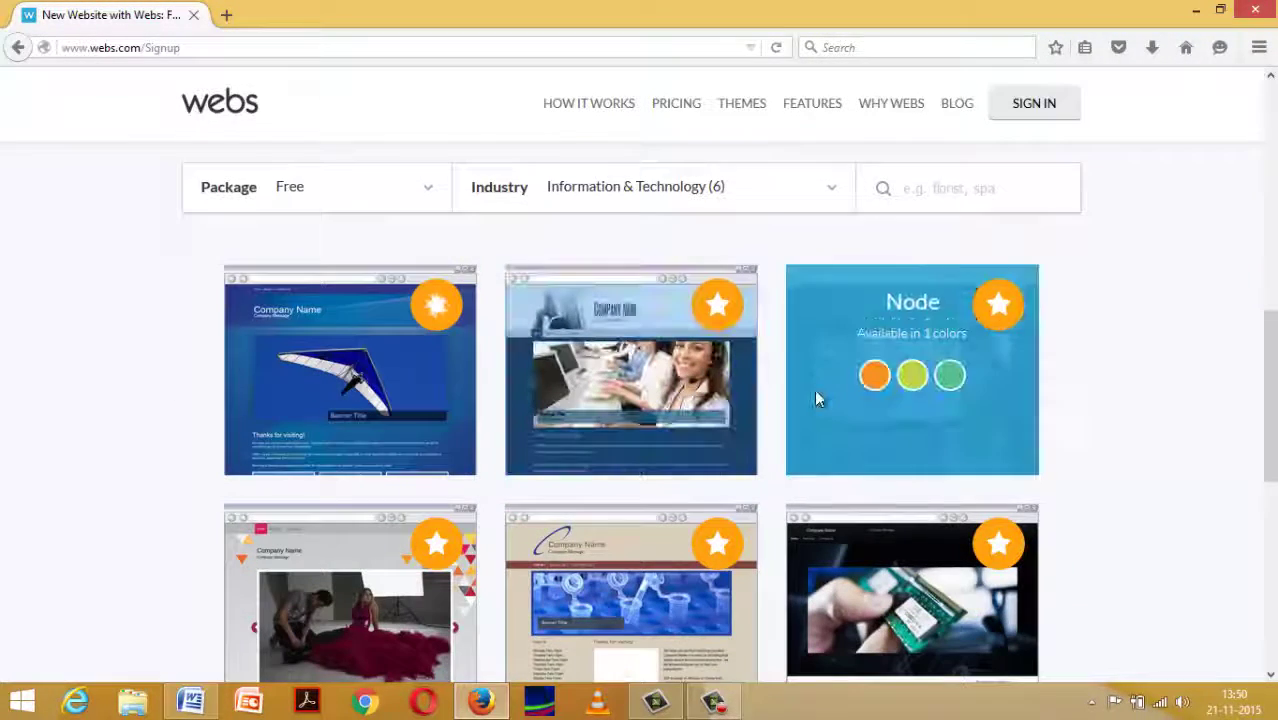
scroll(1073, 500, down, 4)
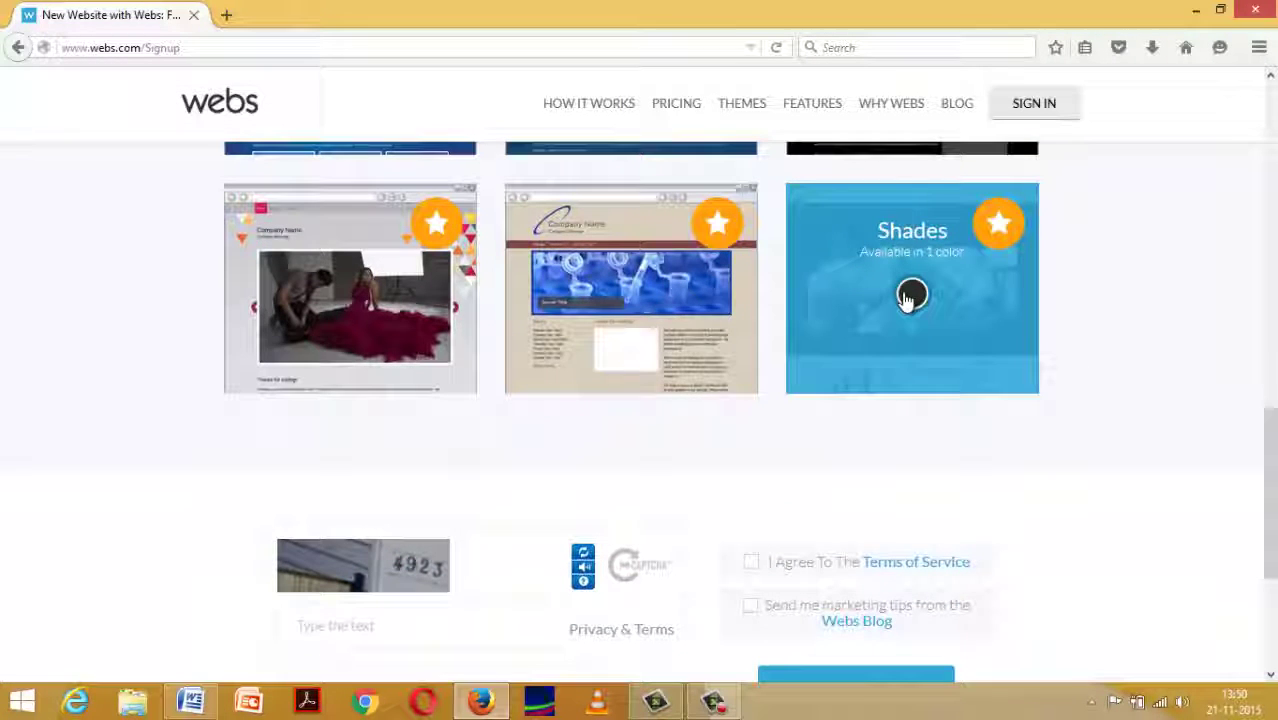
click(907, 297)
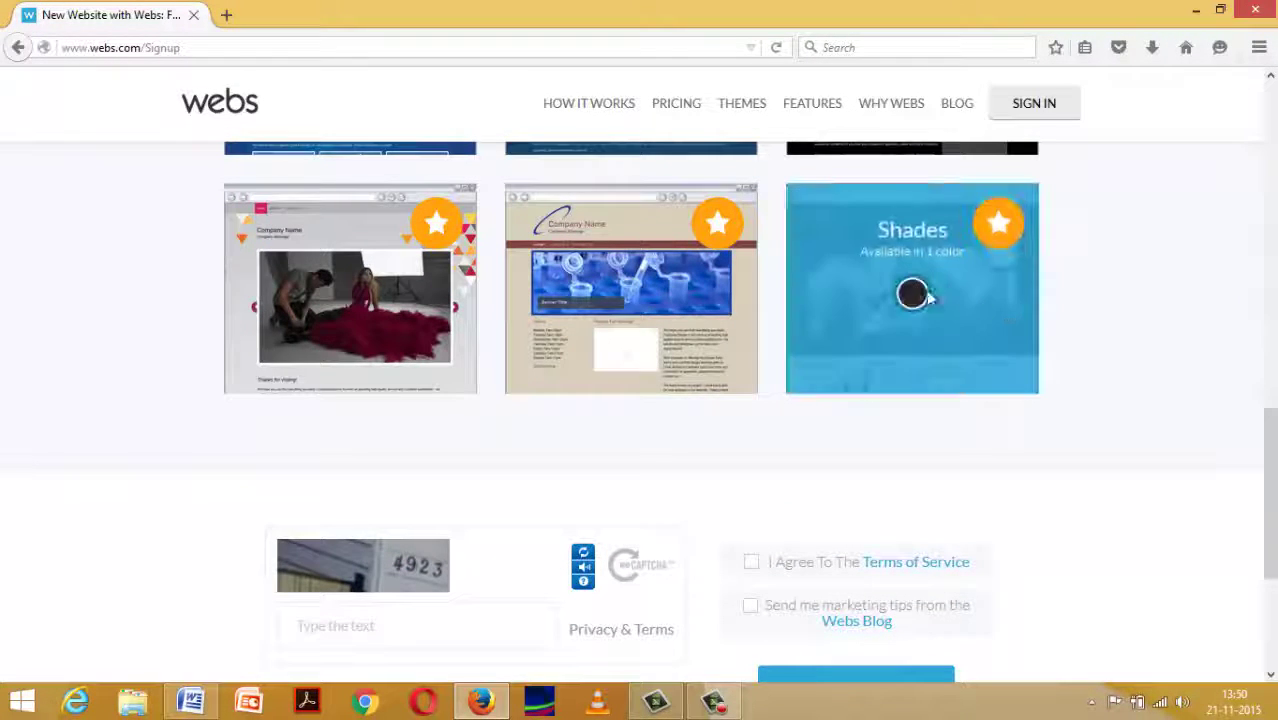
scroll(1218, 374, down, 2)
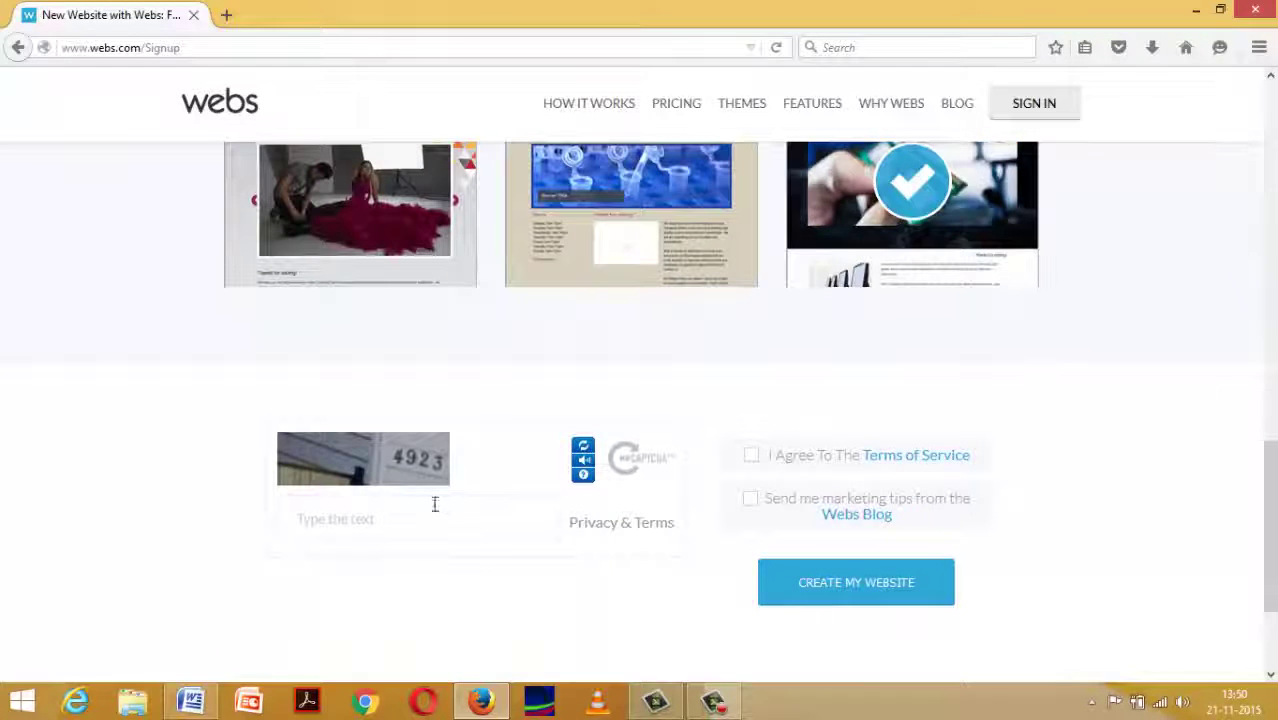
scroll(900, 251, up, 3)
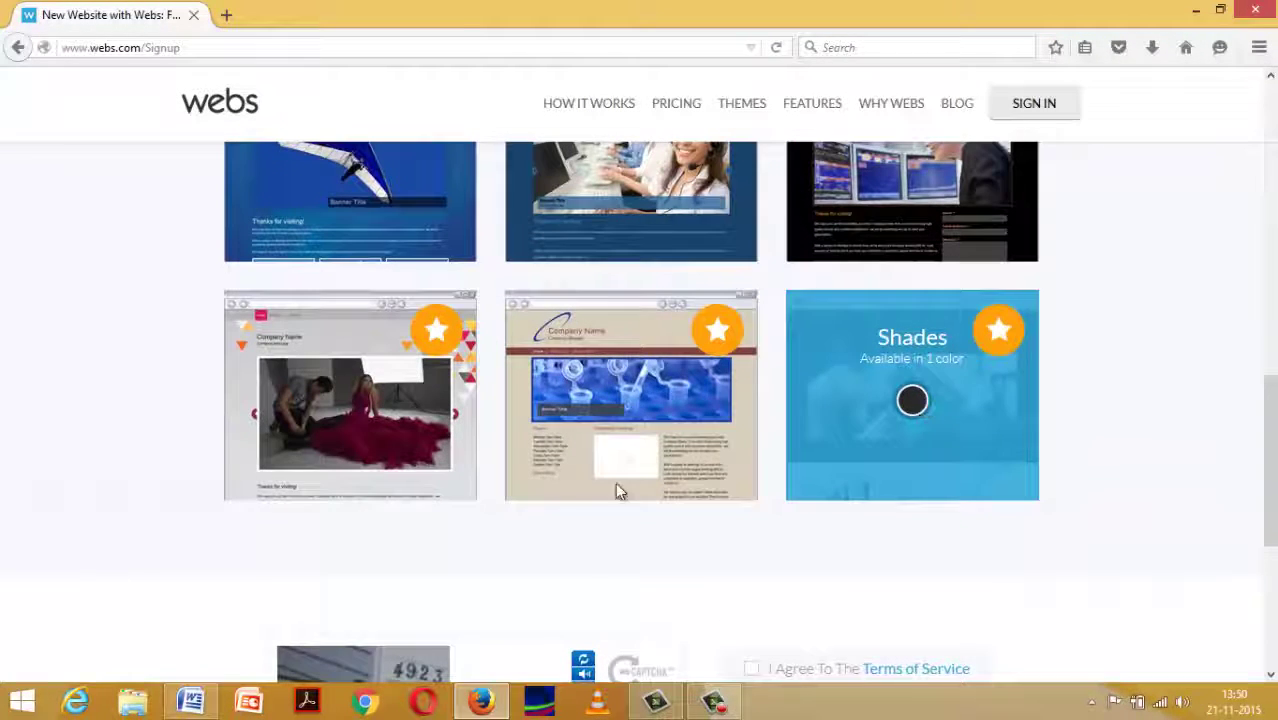
scroll(615, 486, down, 3)
Enter the captcha, accept the Terms of Service, opt into Webs Blog tips, and submit Create My Website.
click(431, 524)
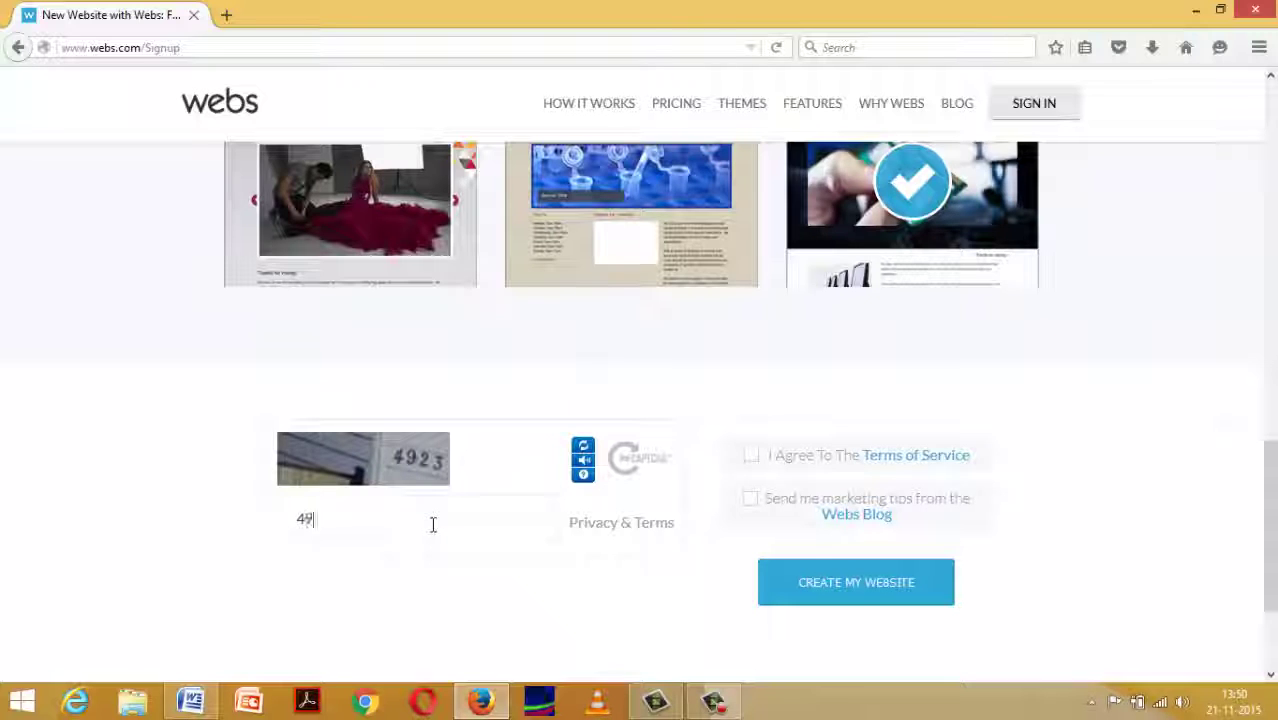
text(4923)
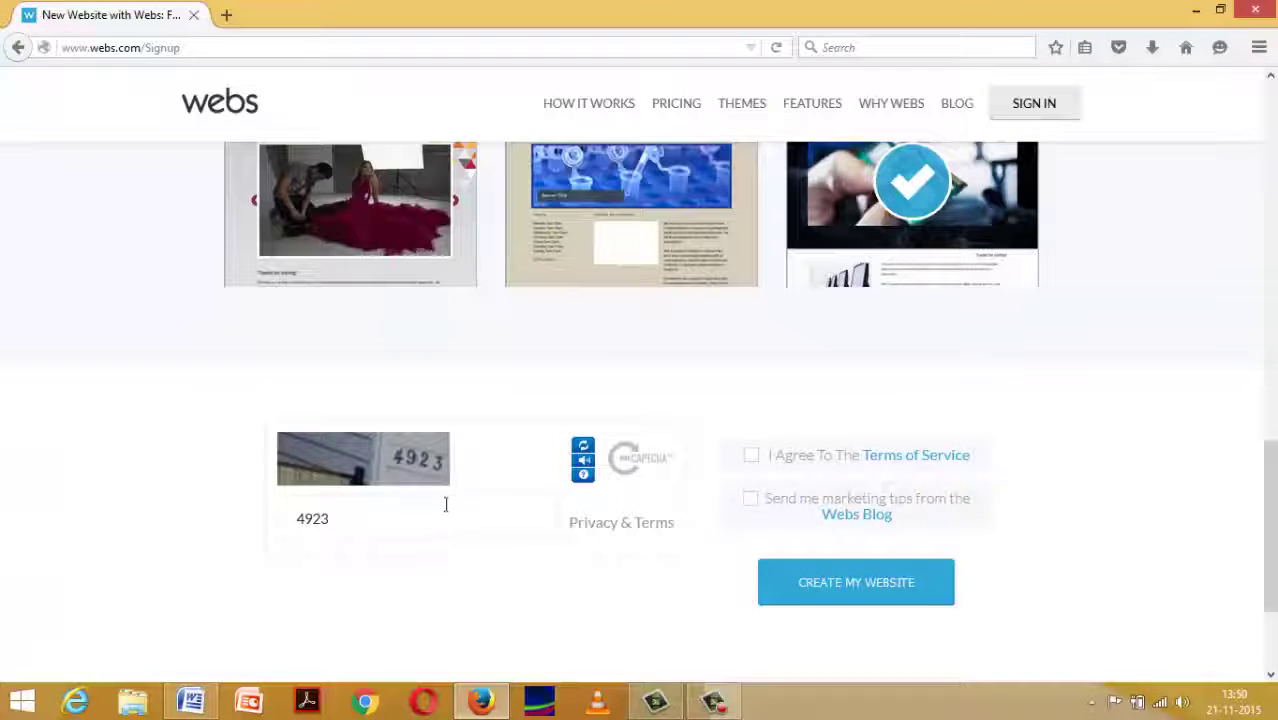
click(751, 457)
click(746, 502)
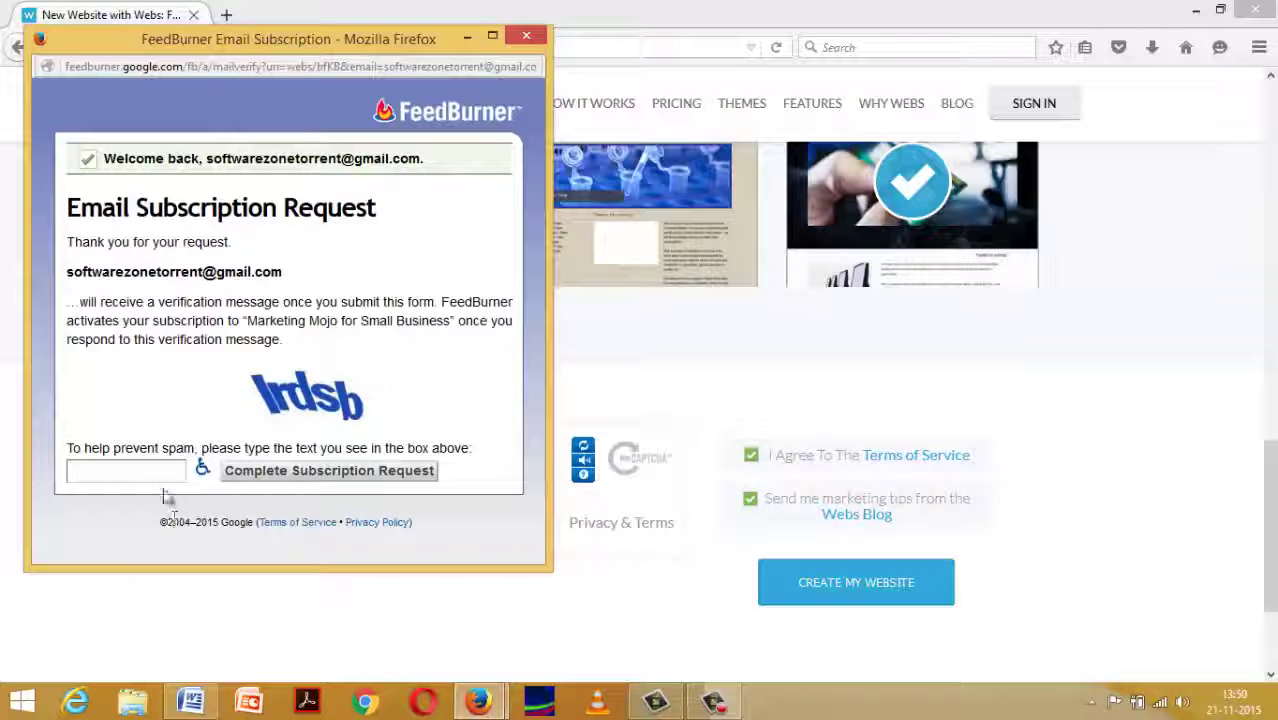
click(530, 40)
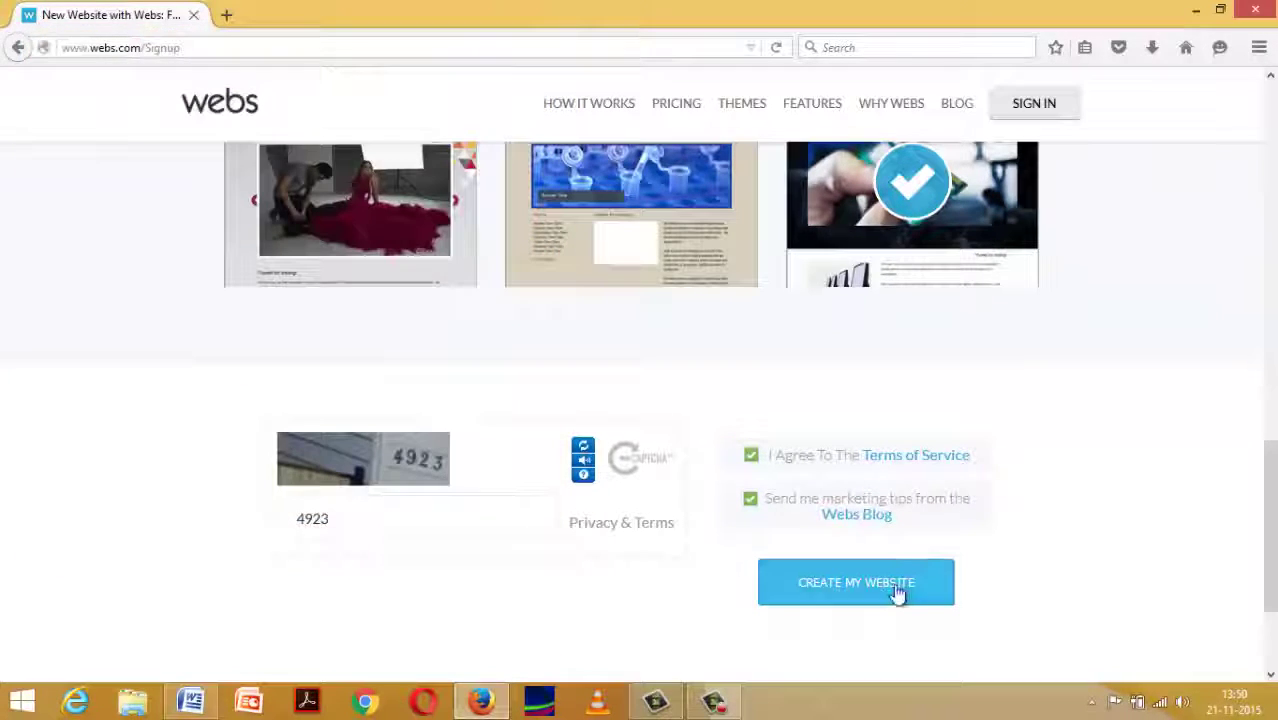
click(896, 593)
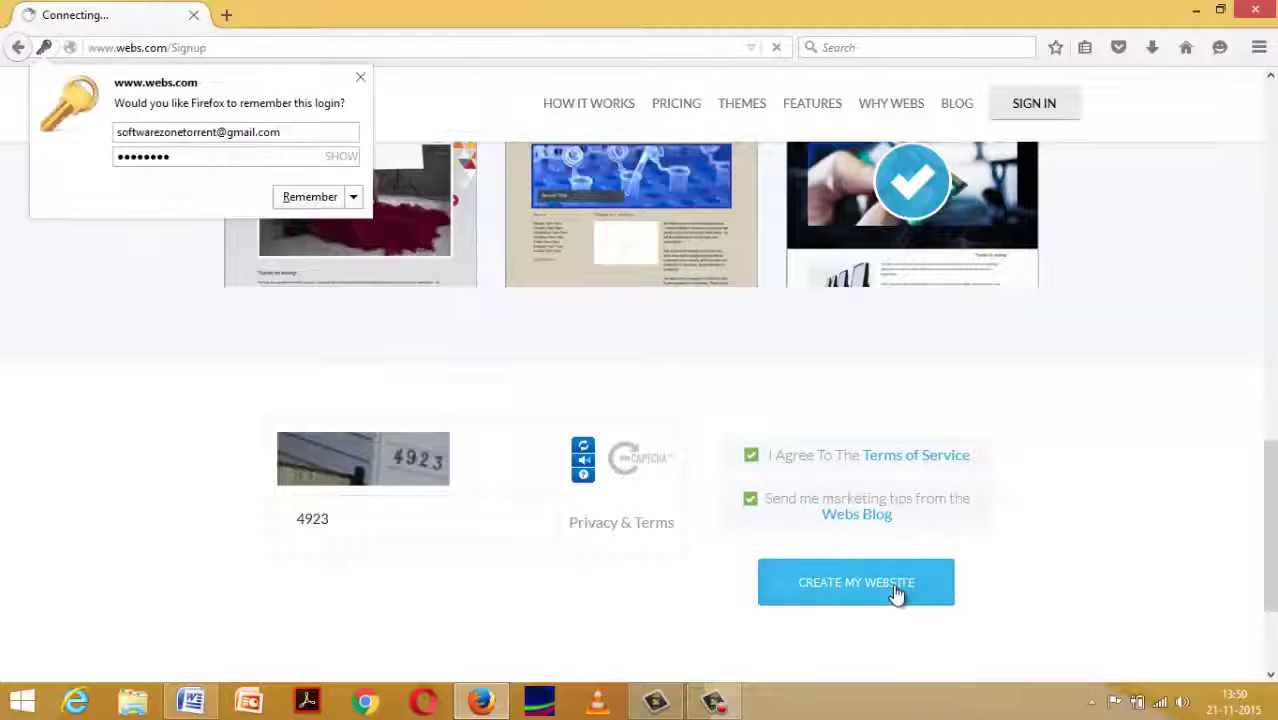
Let the browser remember the login and scroll past the premium packages to the free SiteDesigner.
click(308, 196)
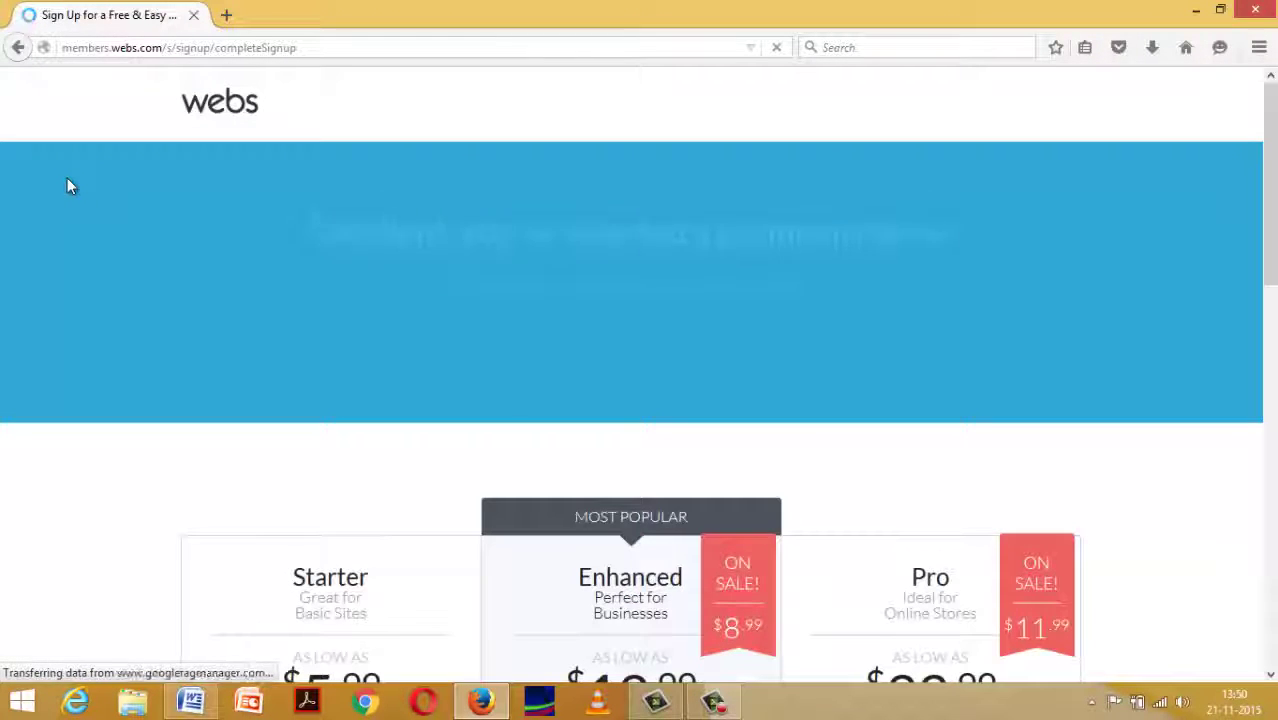
scroll(340, 398, down, 3)
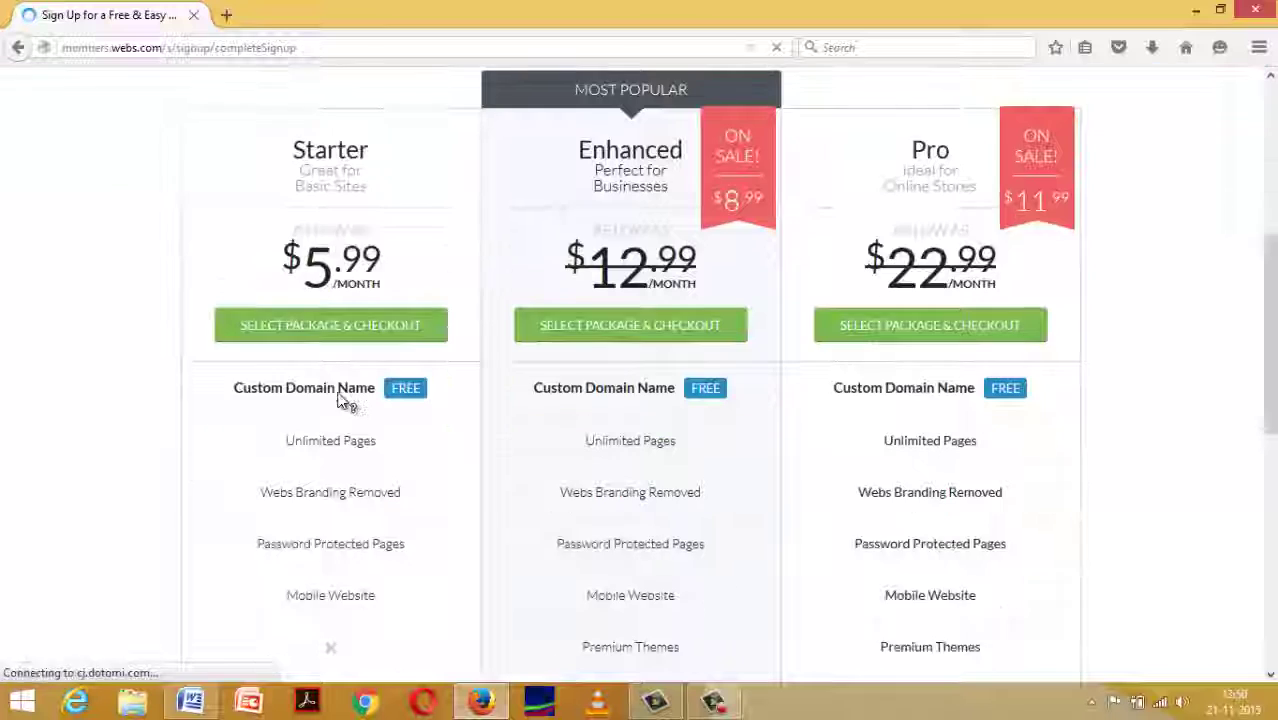
scroll(340, 400, up, 4)
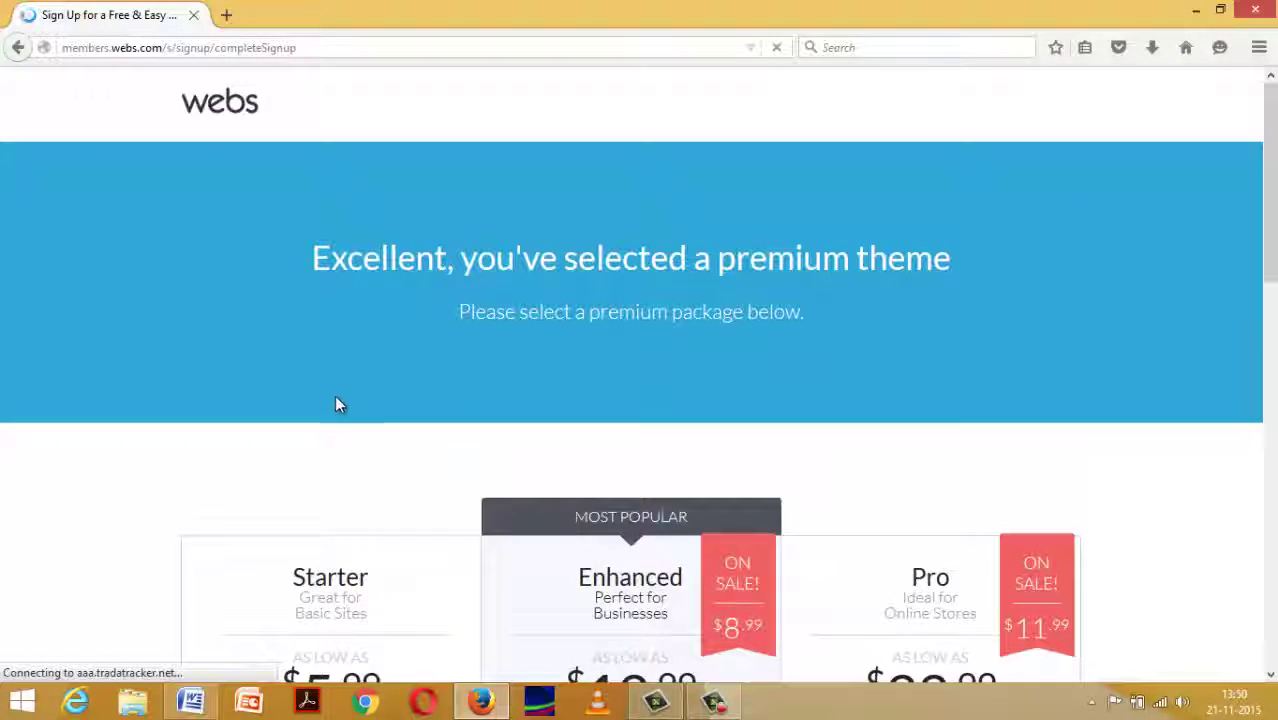
scroll(337, 404, down, 4)
scroll(337, 428, down, 4)
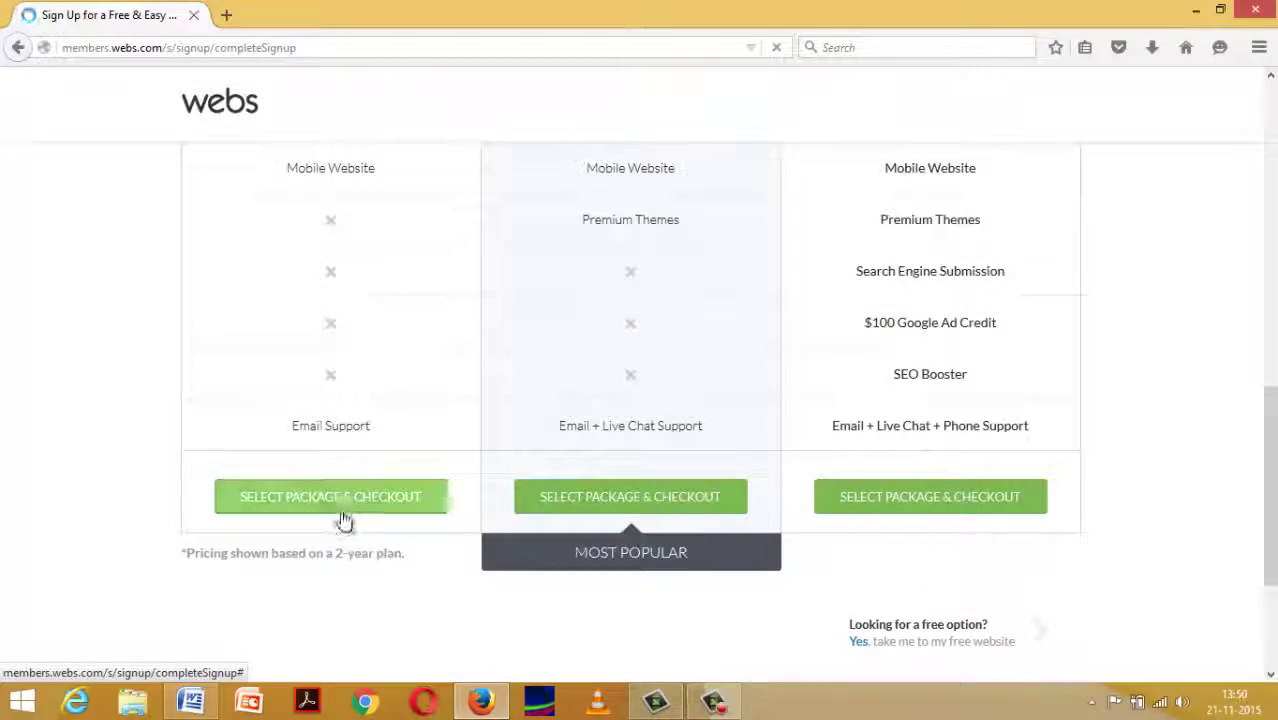
scroll(340, 518, up, 7)
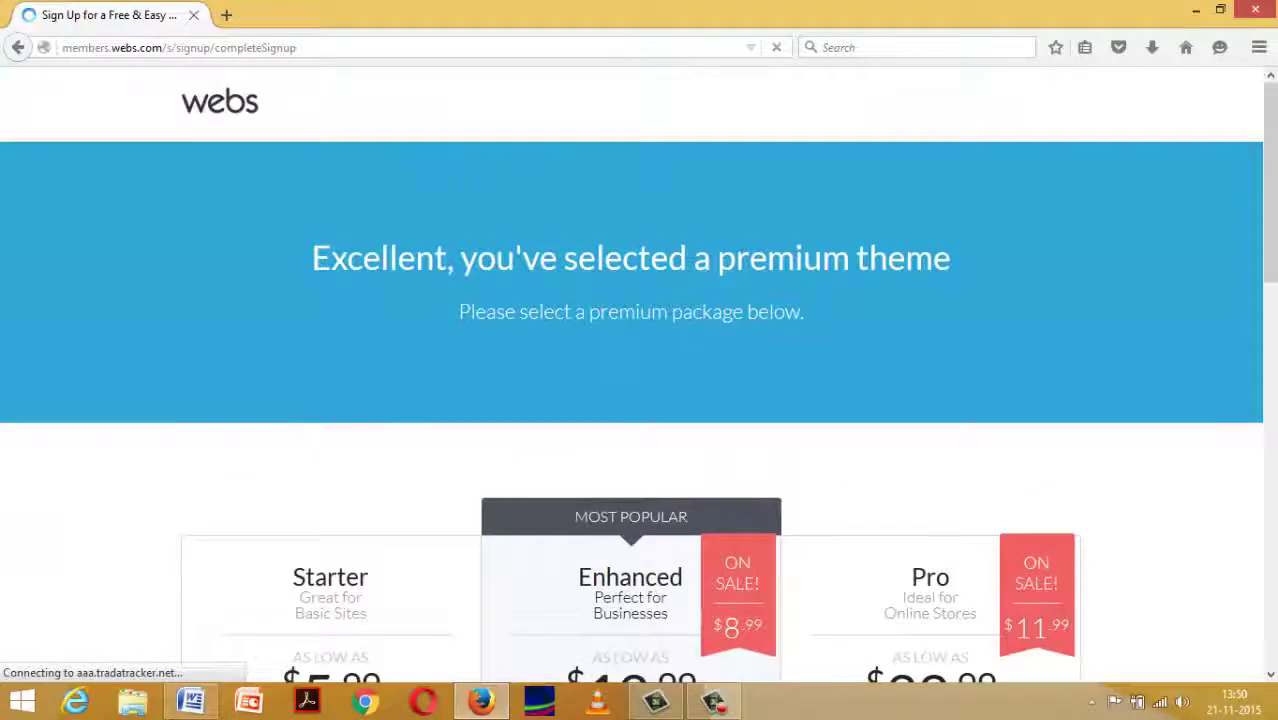
scroll(599, 354, down, 7)
scroll(593, 403, down, 1)
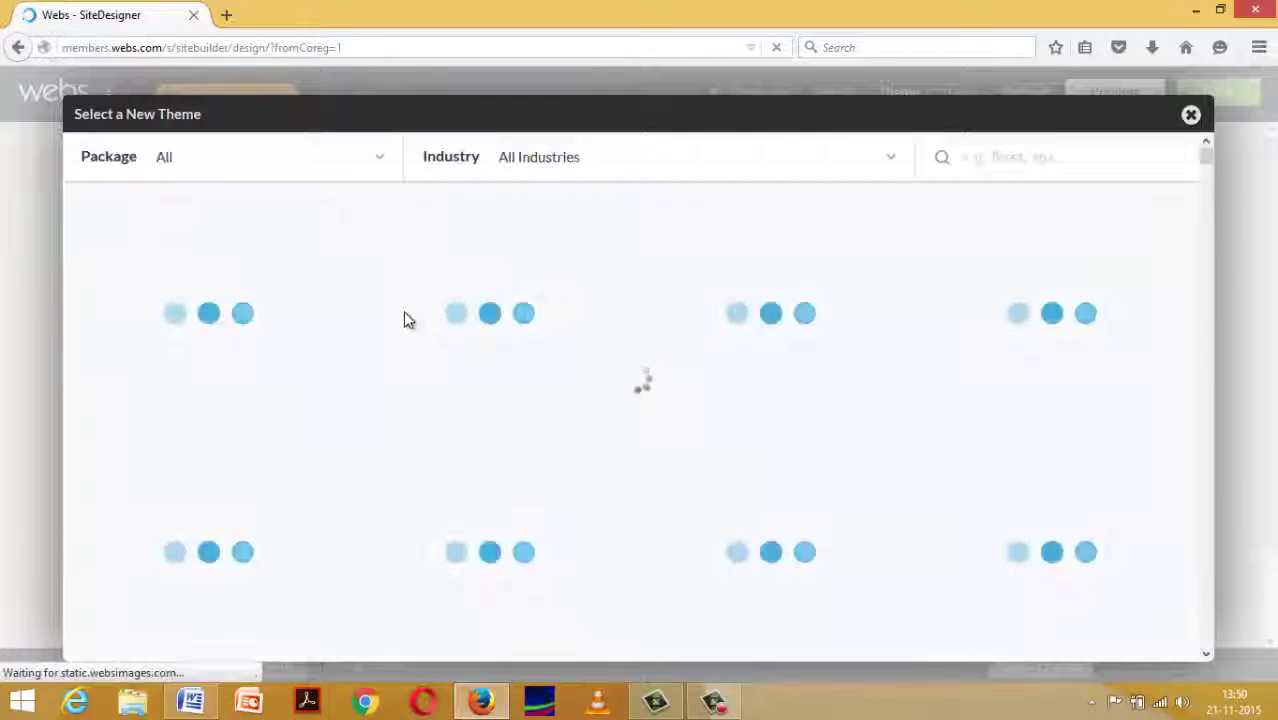
Apply Wood Planks from the Select a New Theme gallery and launch the Webs - Preview tab.
mouse_move(403, 310)
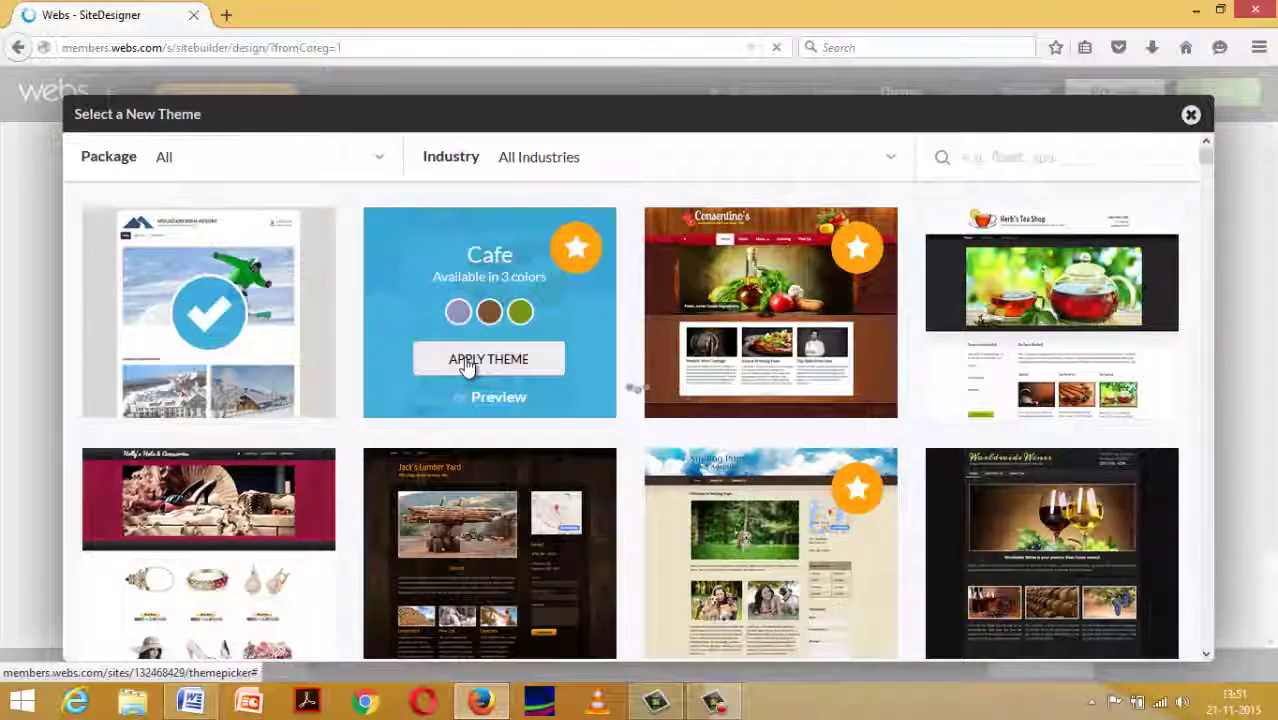
scroll(465, 366, down, 3)
scroll(465, 358, down, 2)
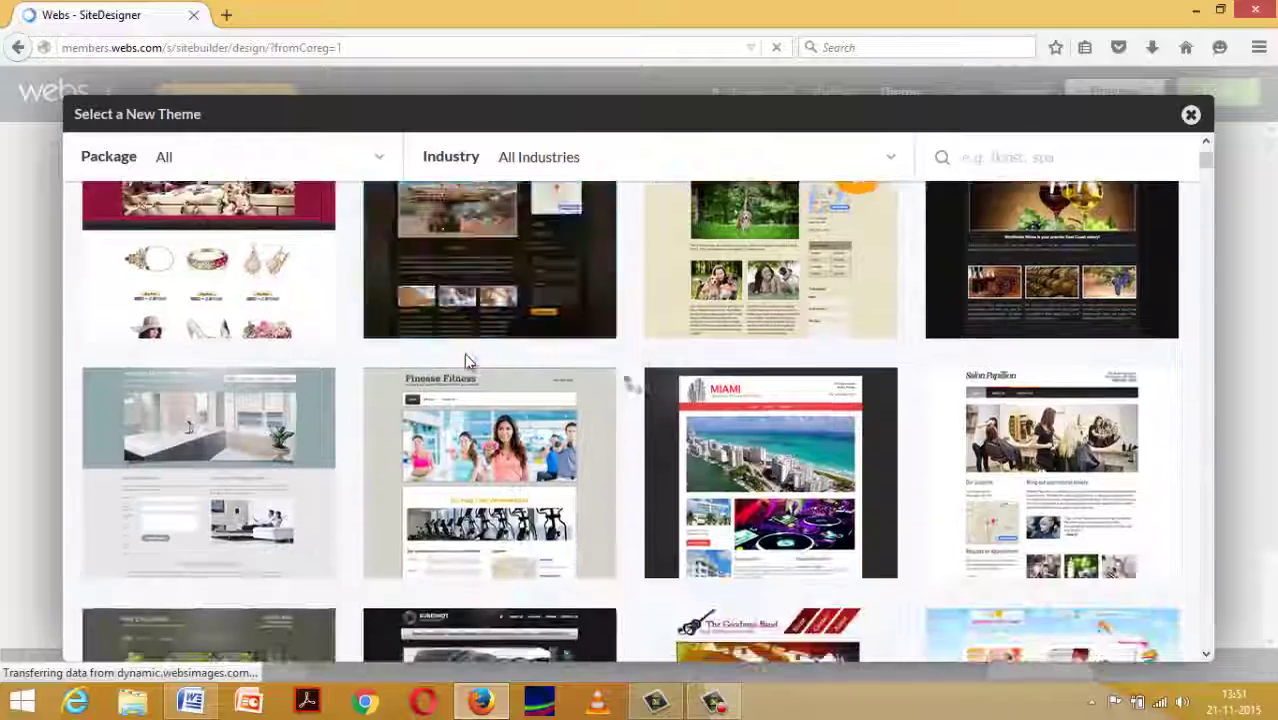
scroll(478, 523, down, 3)
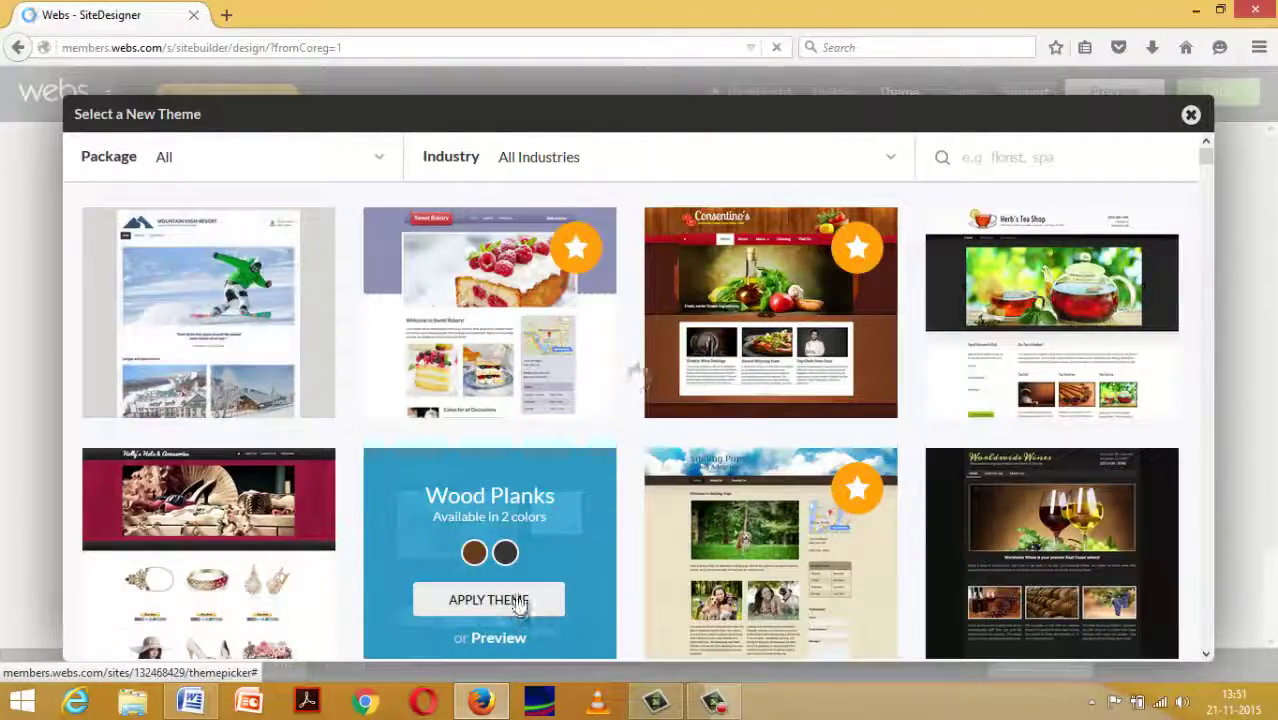
click(519, 600)
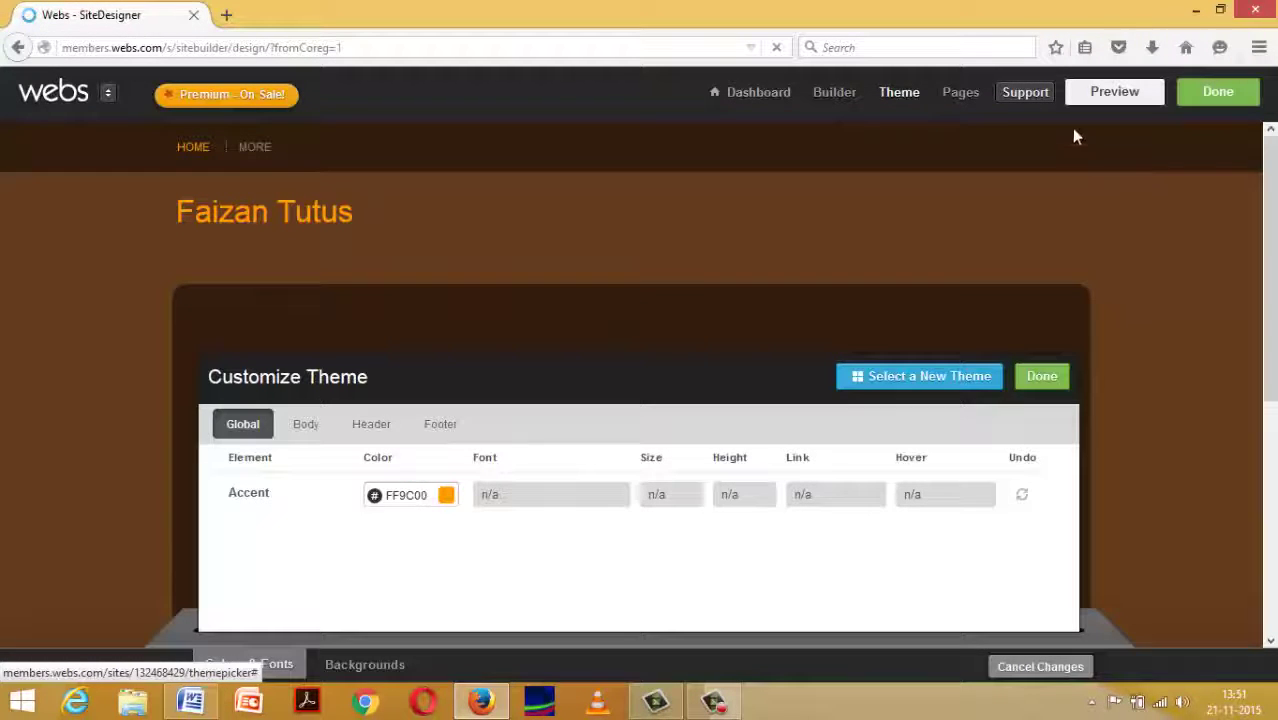
click(1150, 93)
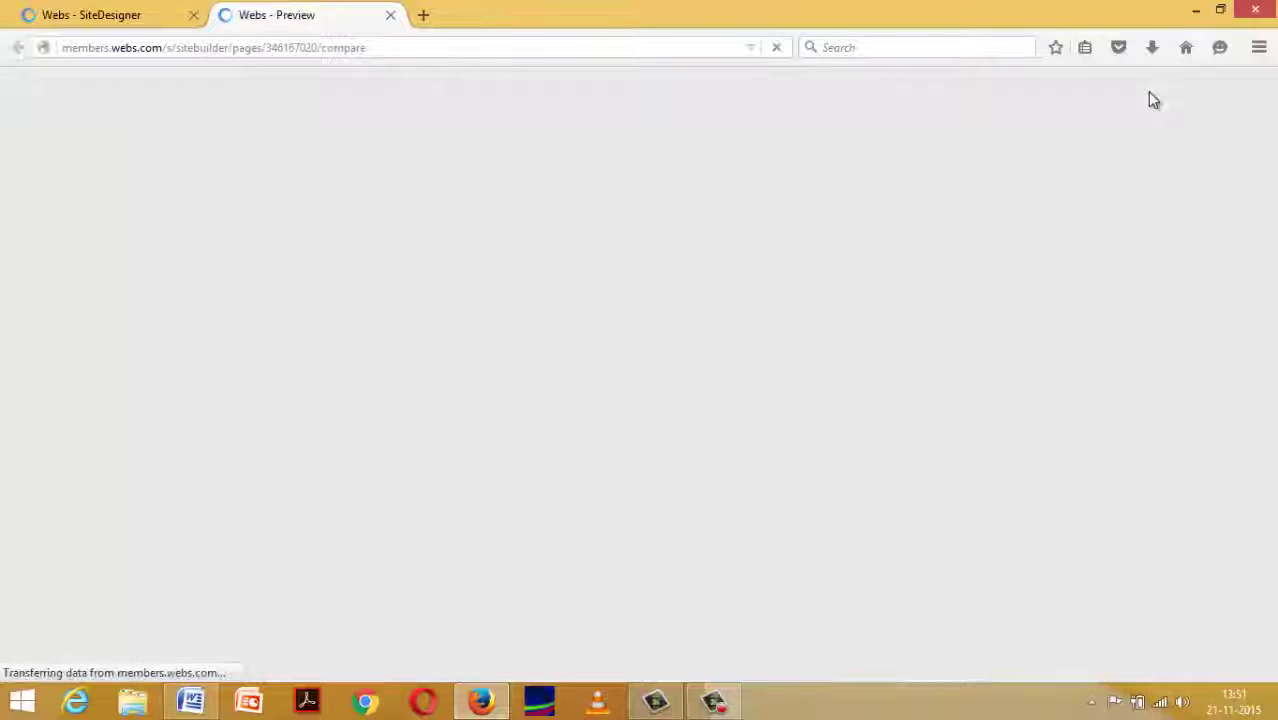